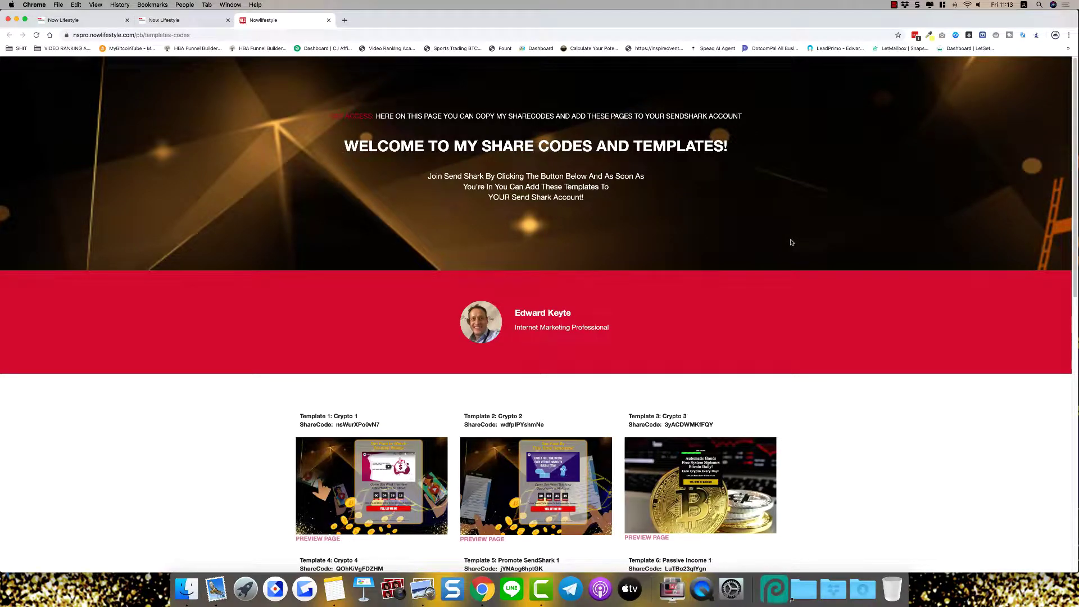
scroll(791, 244, down, 4)
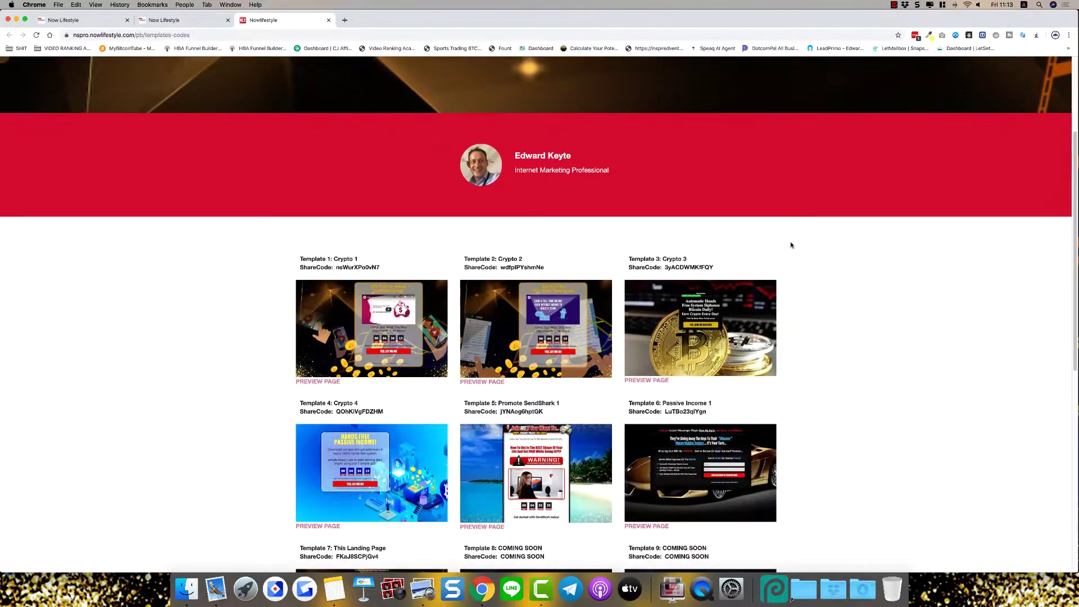
scroll(791, 244, down, 2)
scroll(787, 250, down, 2)
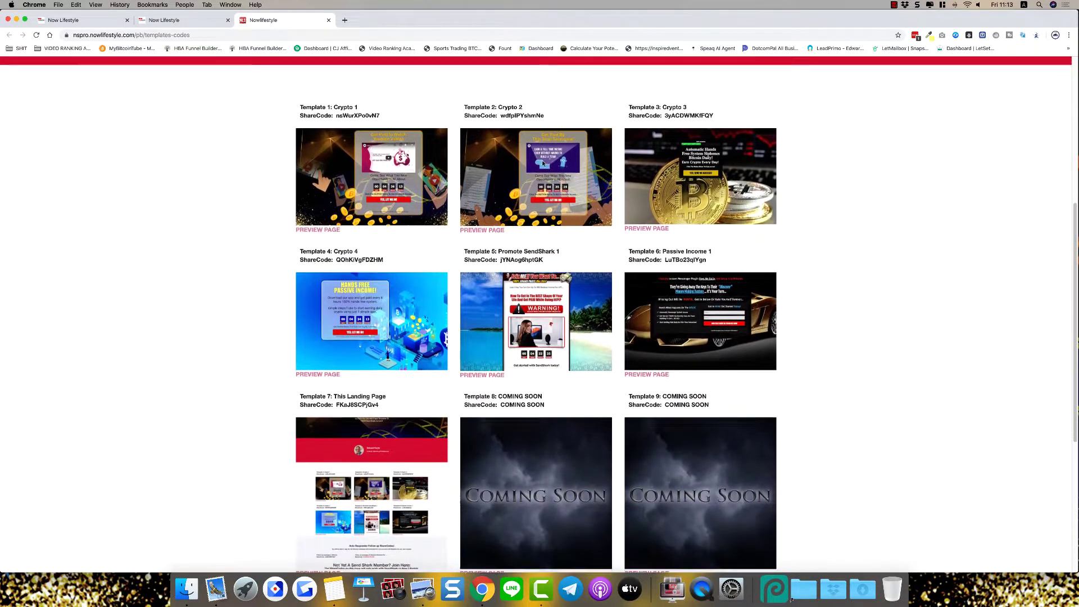
scroll(407, 352, up, 2)
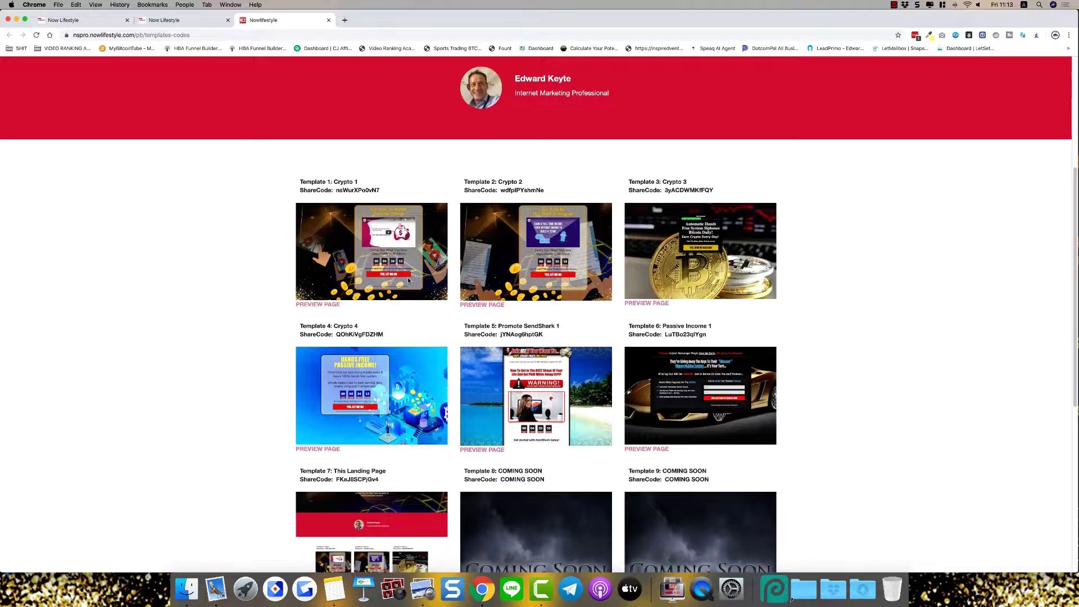
scroll(408, 281, down, 1)
scroll(409, 281, down, 1)
scroll(409, 286, down, 2)
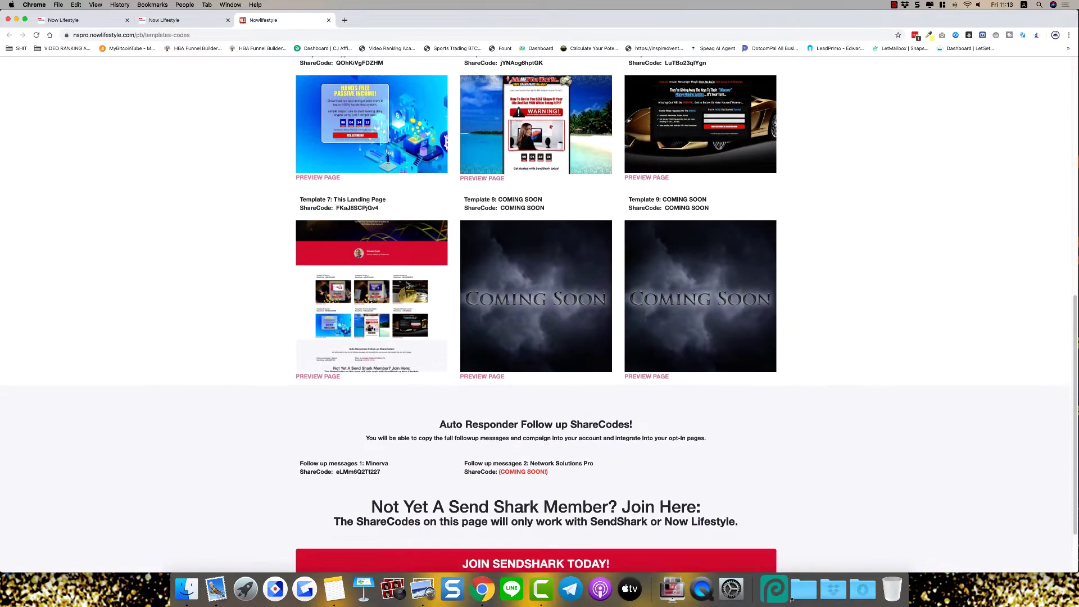
scroll(408, 286, down, 2)
scroll(408, 286, down, 1)
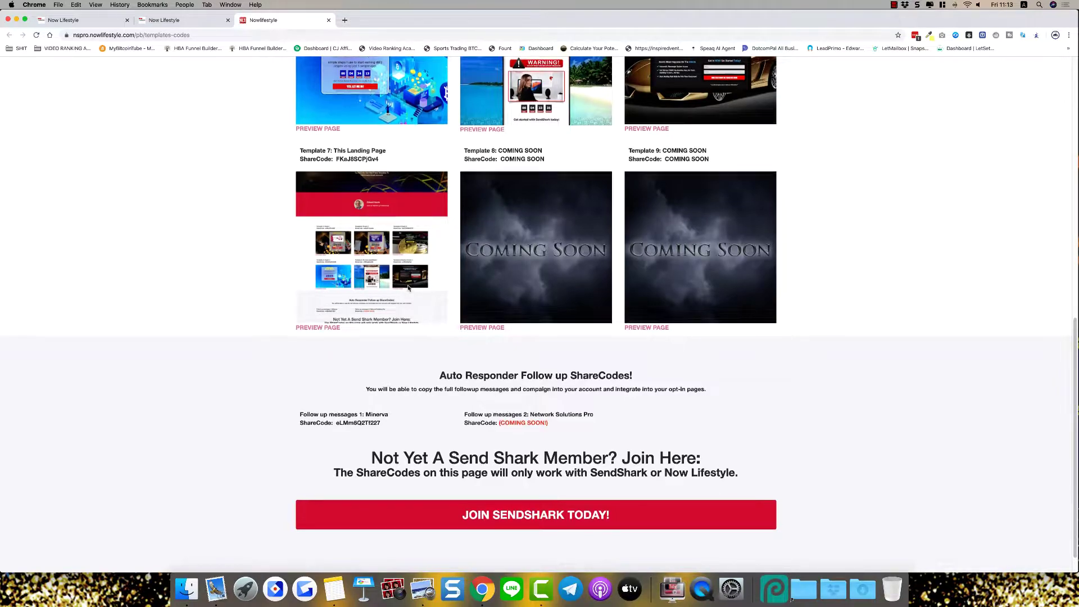
scroll(408, 286, up, 2)
scroll(408, 294, up, 1)
scroll(408, 294, up, 1)
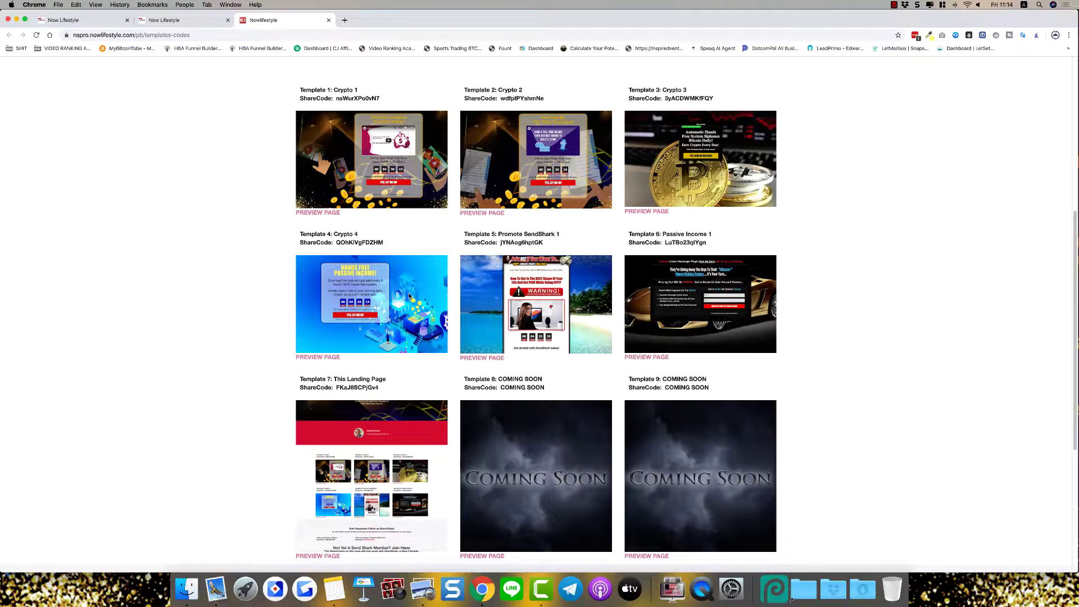
scroll(411, 297, up, 2)
scroll(411, 297, down, 5)
scroll(409, 302, down, 1)
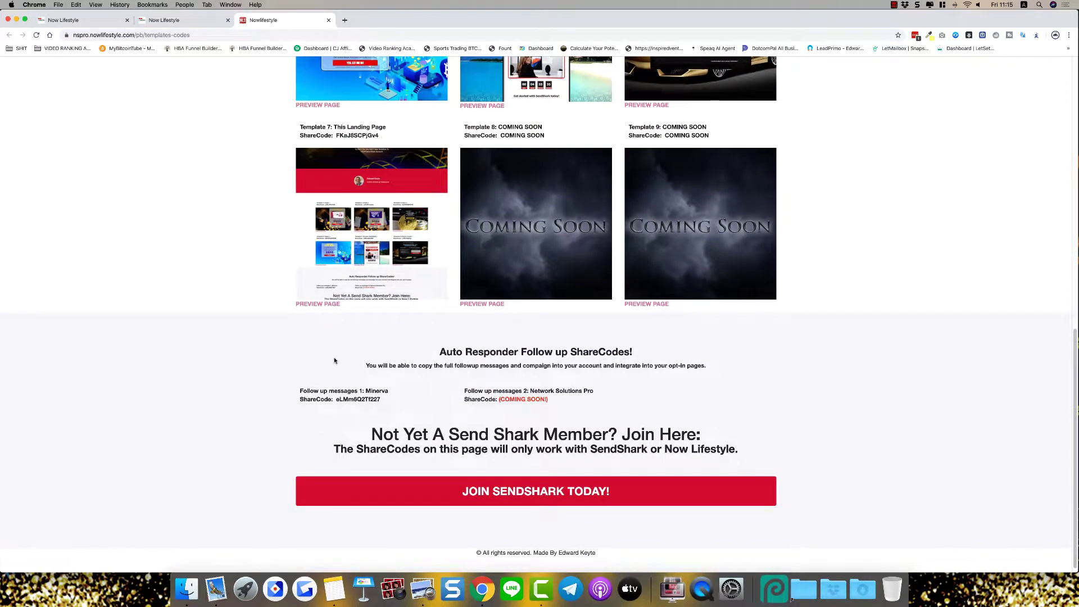
scroll(429, 374, up, 3)
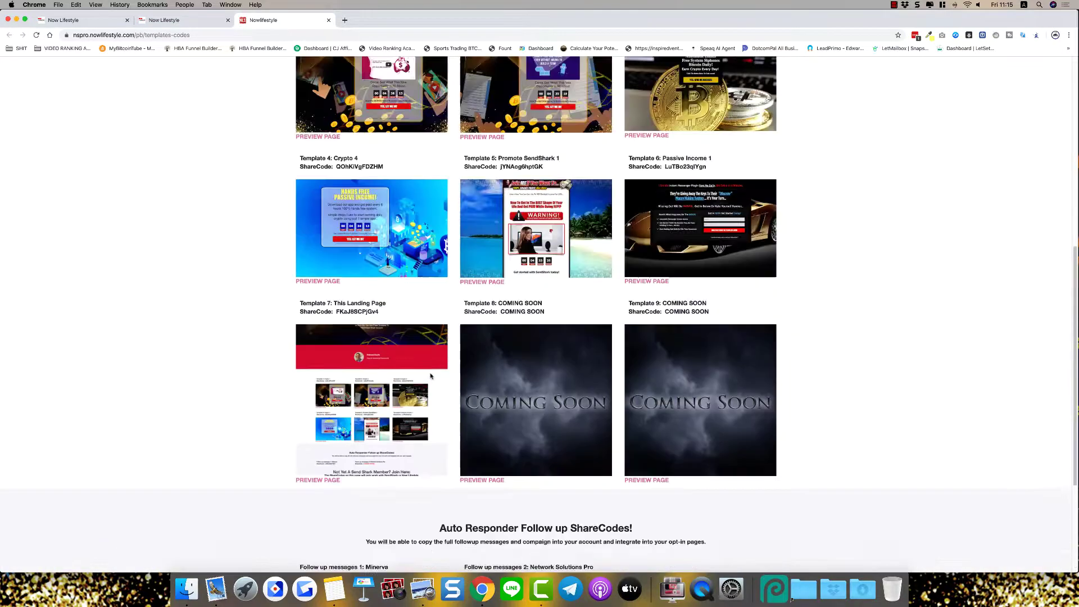
scroll(428, 374, up, 5)
scroll(429, 376, up, 1)
scroll(429, 376, up, 3)
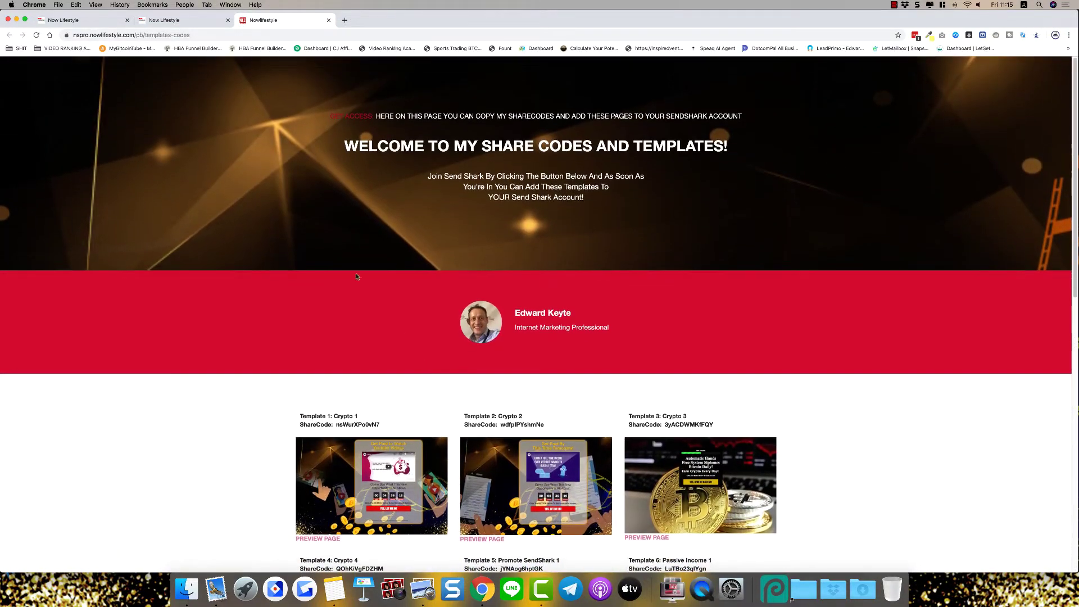
- From the page builder dashboard, open the MyBitcoinTube Page 1 shared page for editing
click(84, 19)
scroll(401, 269, down, 5)
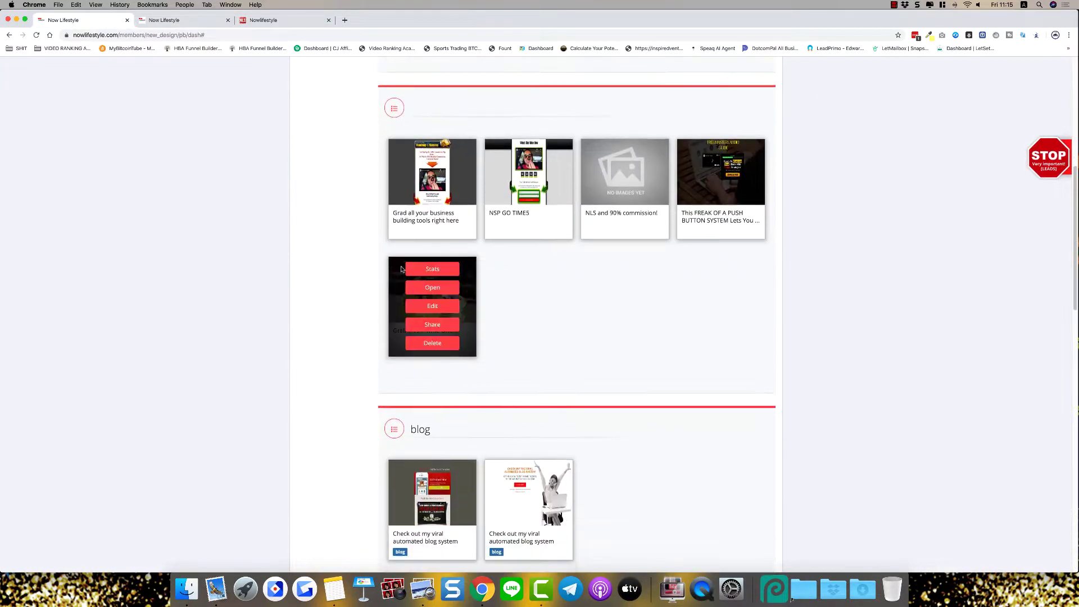
scroll(401, 268, down, 5)
scroll(401, 268, down, 2)
scroll(402, 269, down, 3)
scroll(401, 269, down, 1)
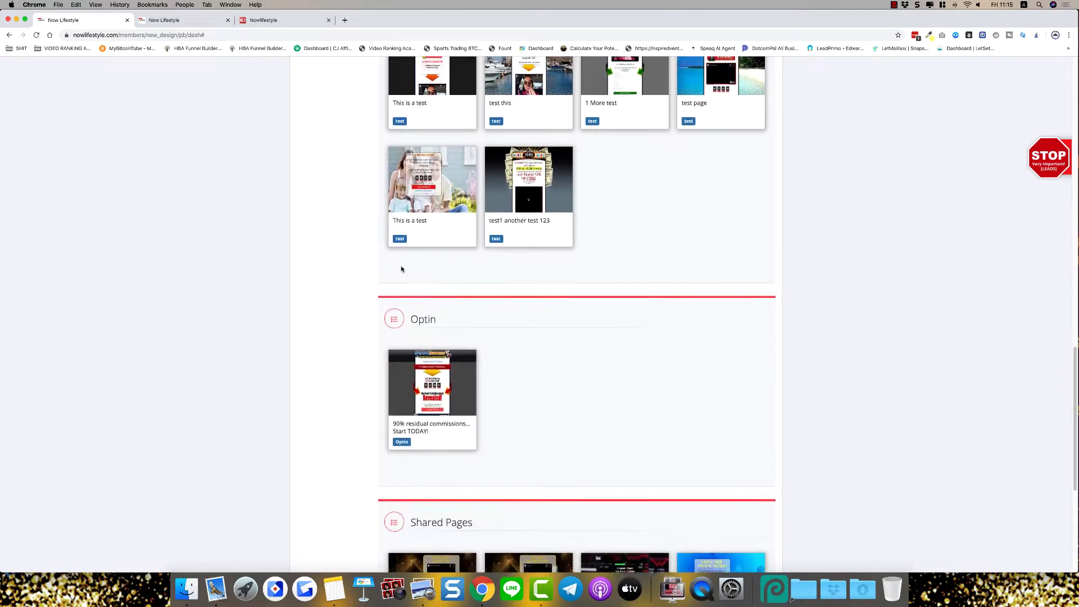
scroll(402, 269, up, 4)
scroll(402, 268, up, 3)
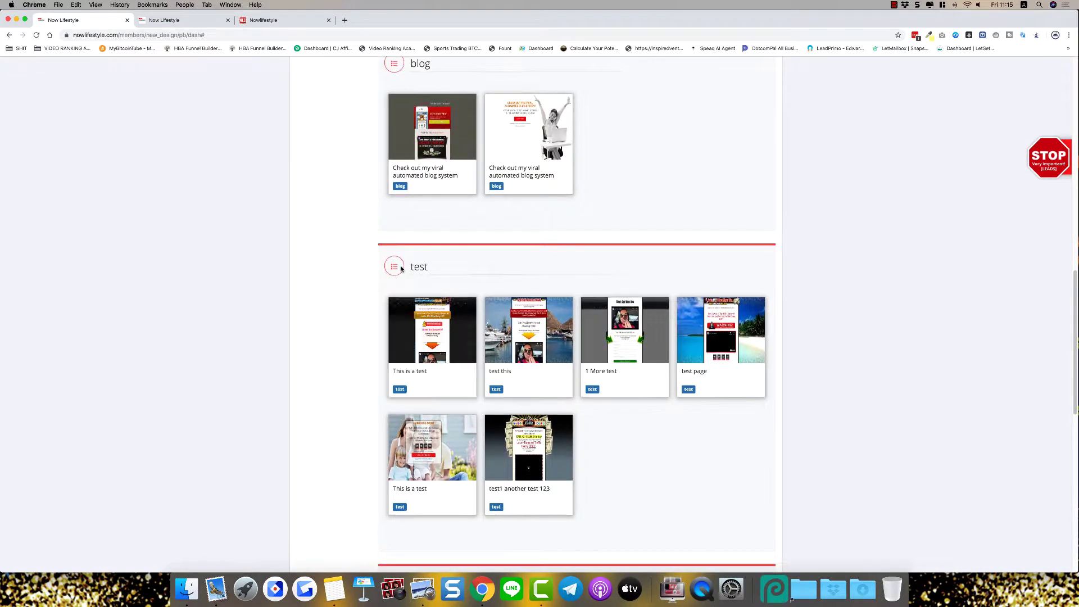
scroll(402, 268, up, 6)
scroll(401, 268, down, 3)
scroll(401, 268, down, 3)
scroll(401, 269, down, 4)
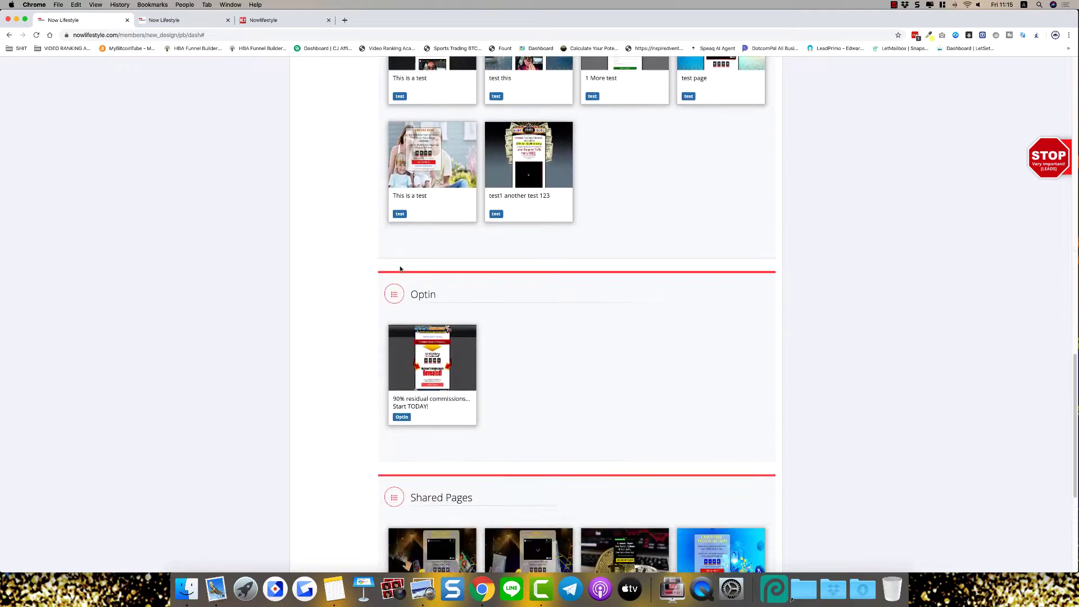
scroll(401, 269, down, 3)
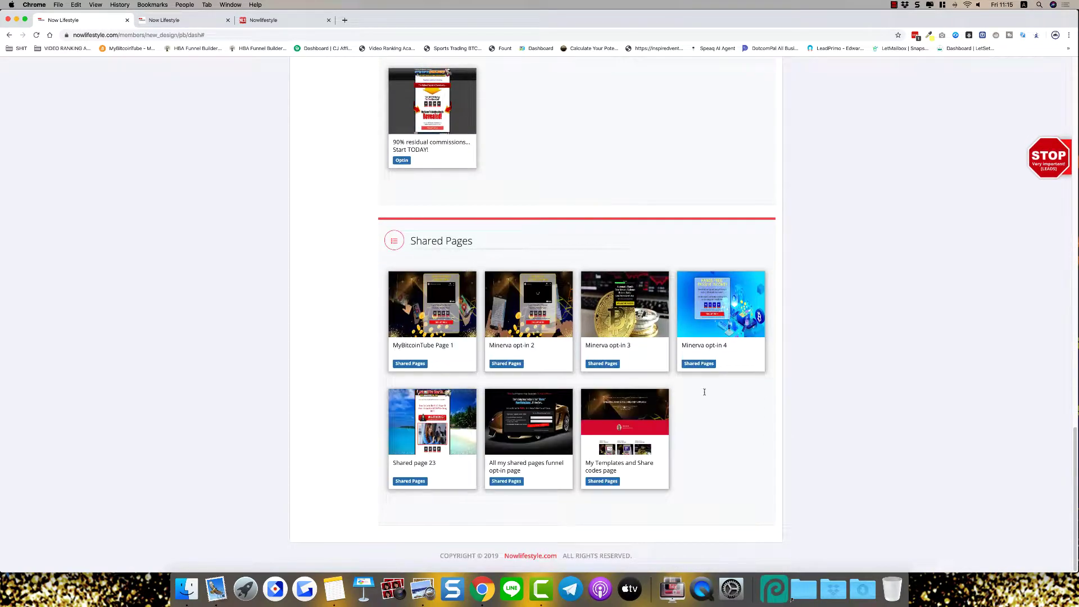
scroll(747, 444, up, 5)
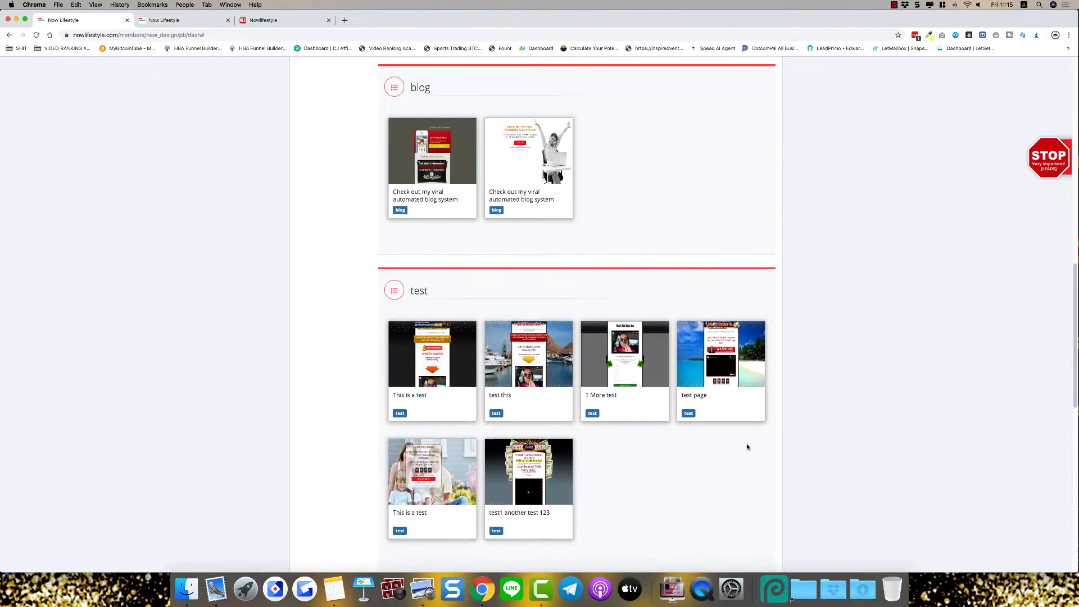
scroll(747, 444, down, 1)
scroll(748, 443, down, 4)
scroll(743, 444, down, 1)
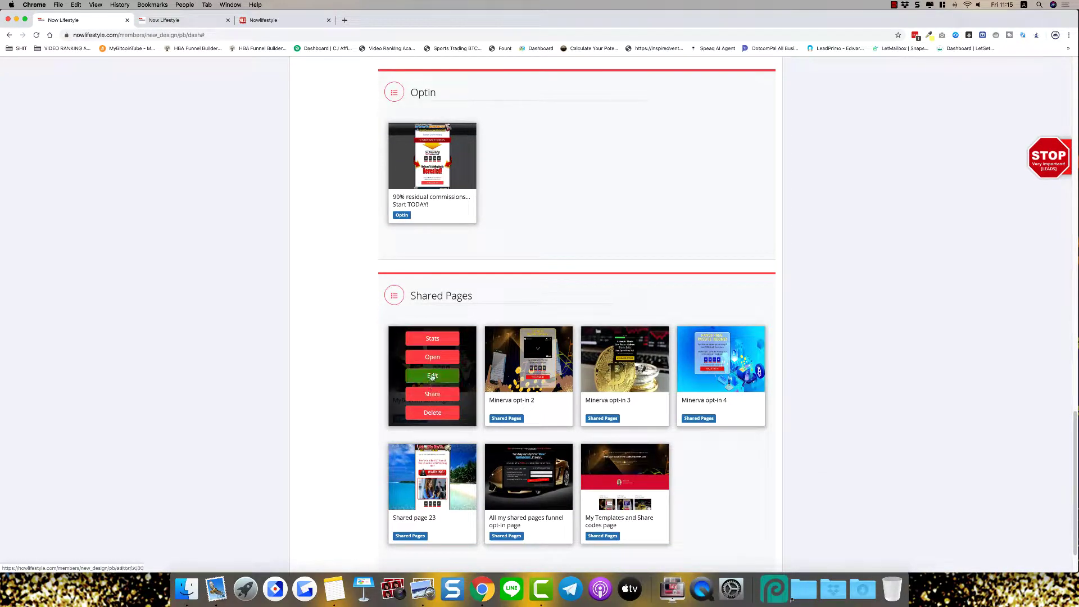
click(432, 376)
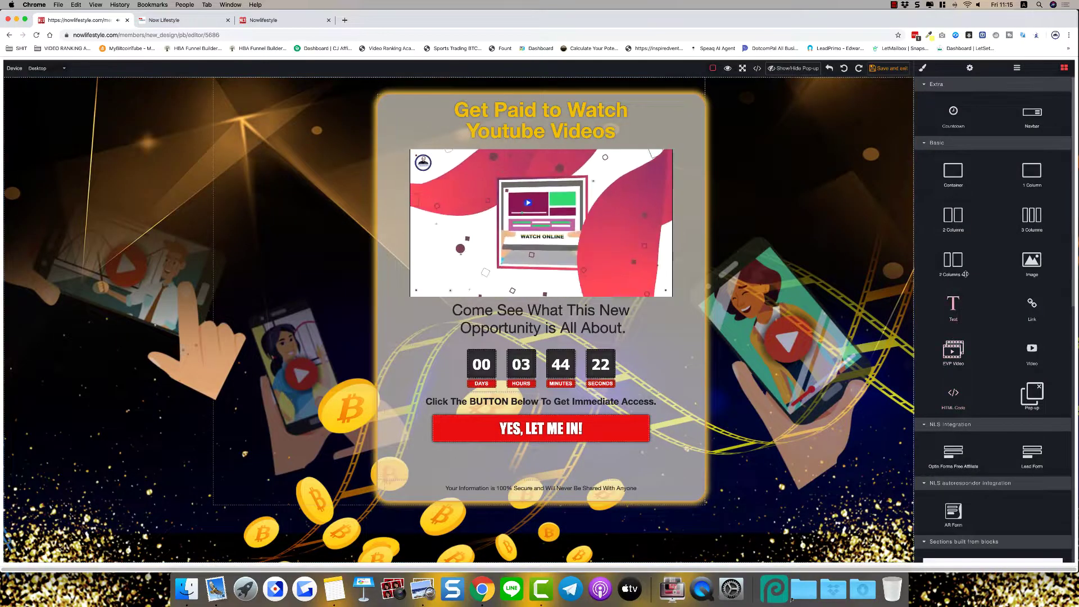
- Uncheck Autoplay in the YouTube video's Component settings, then return to the blocks grid
click(554, 254)
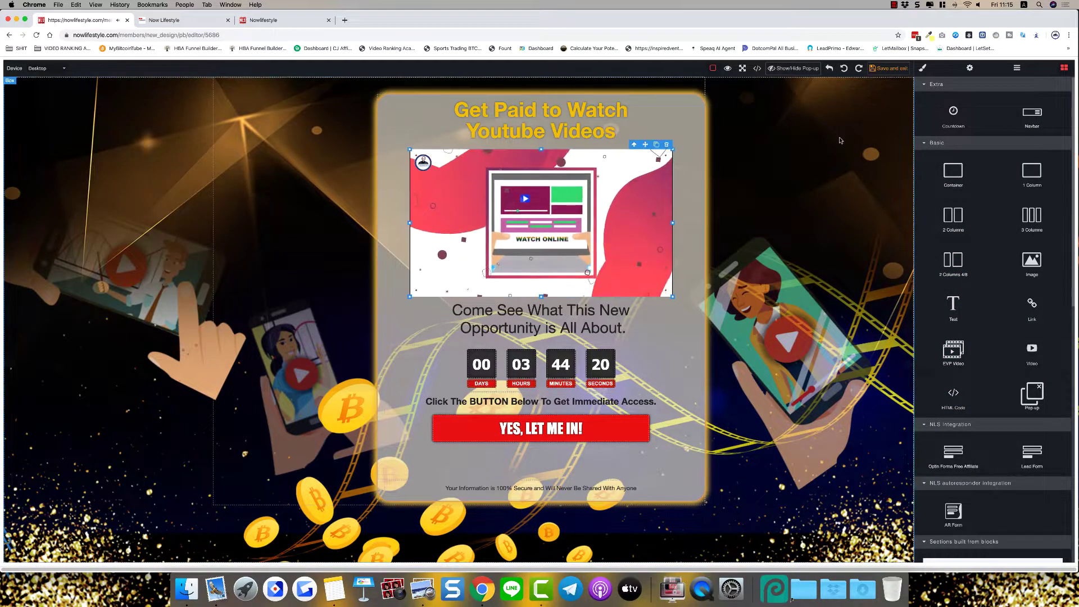
click(969, 68)
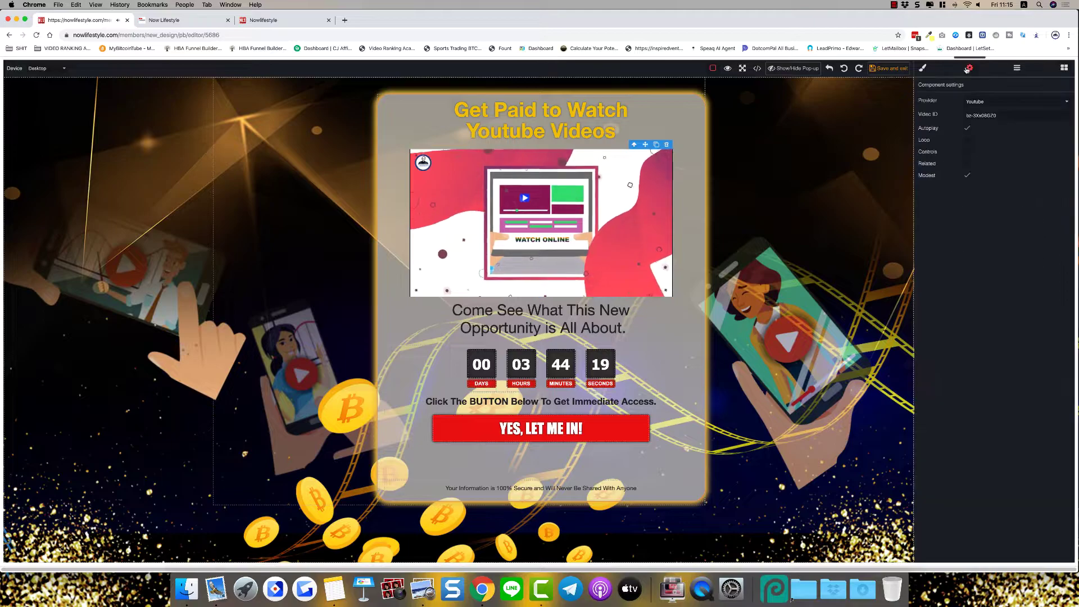
click(967, 127)
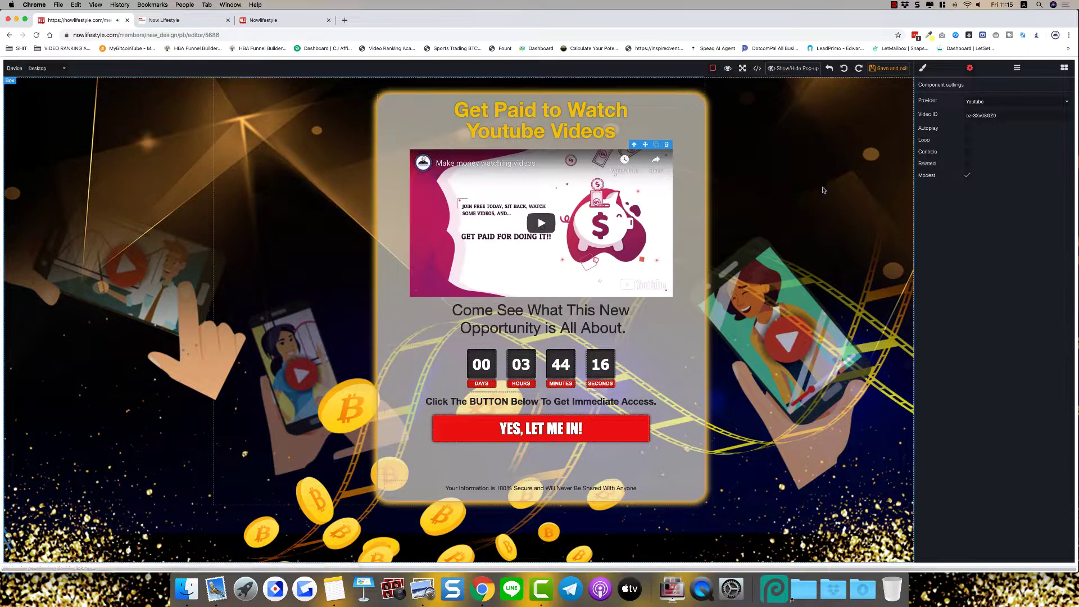
click(1065, 68)
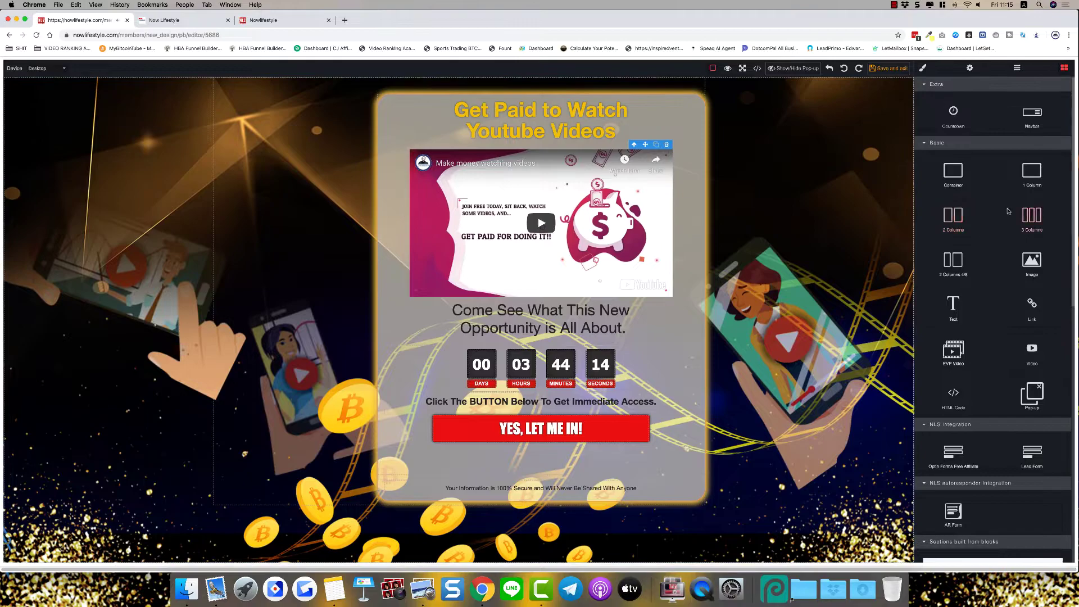
scroll(993, 362, down, 5)
scroll(993, 362, up, 5)
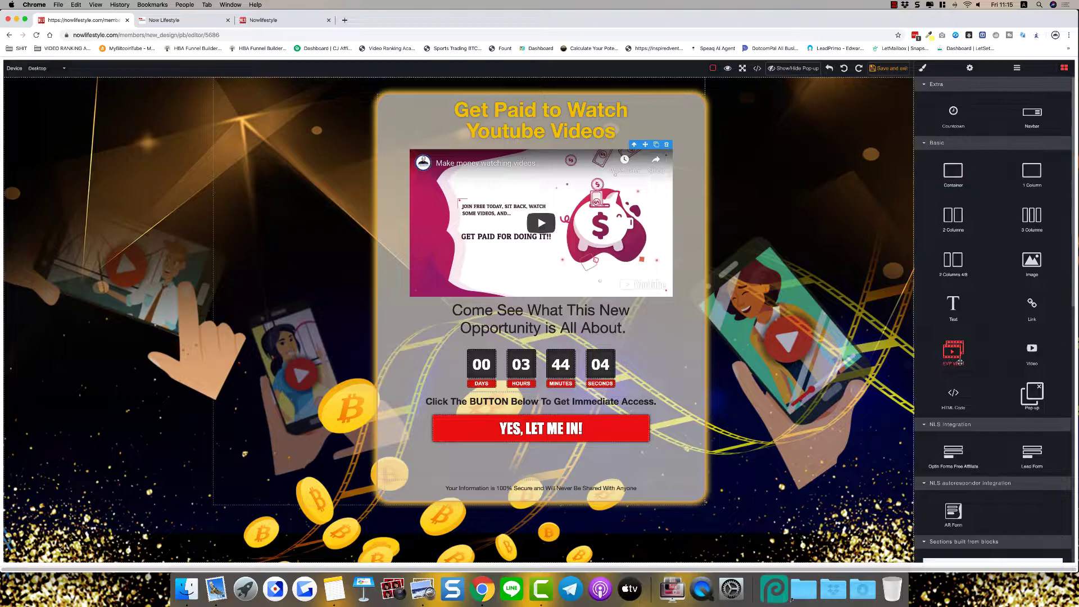
click(579, 311)
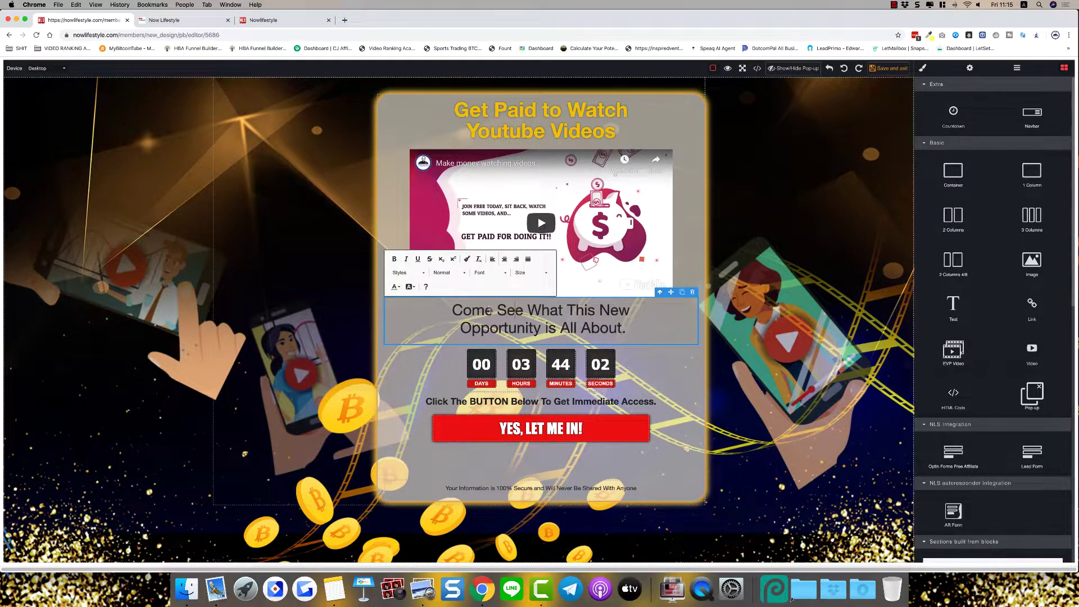
drag(628, 328, 545, 329)
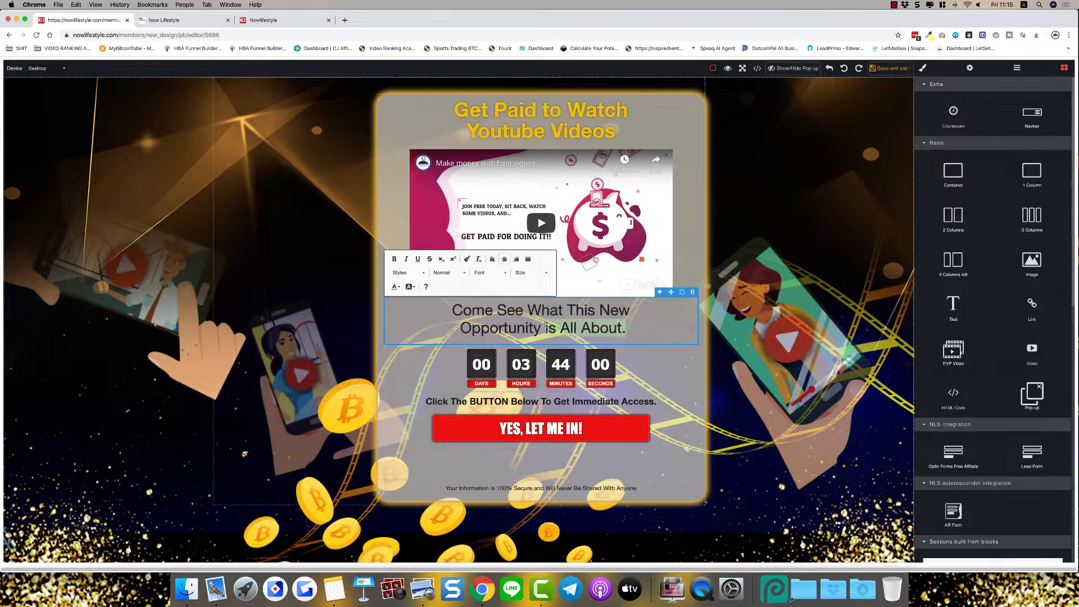
click(574, 364)
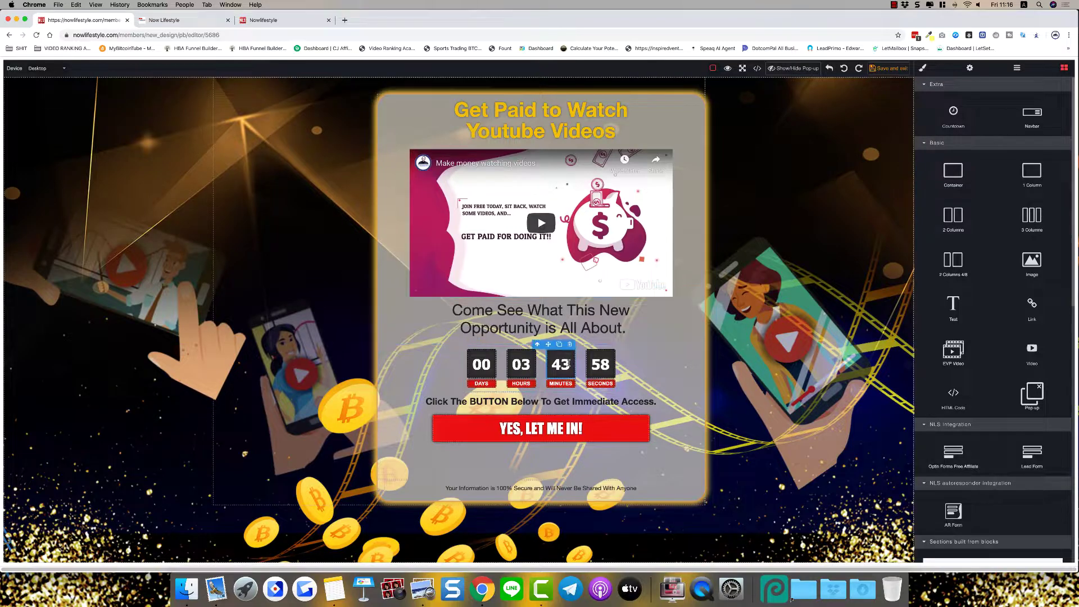
click(645, 371)
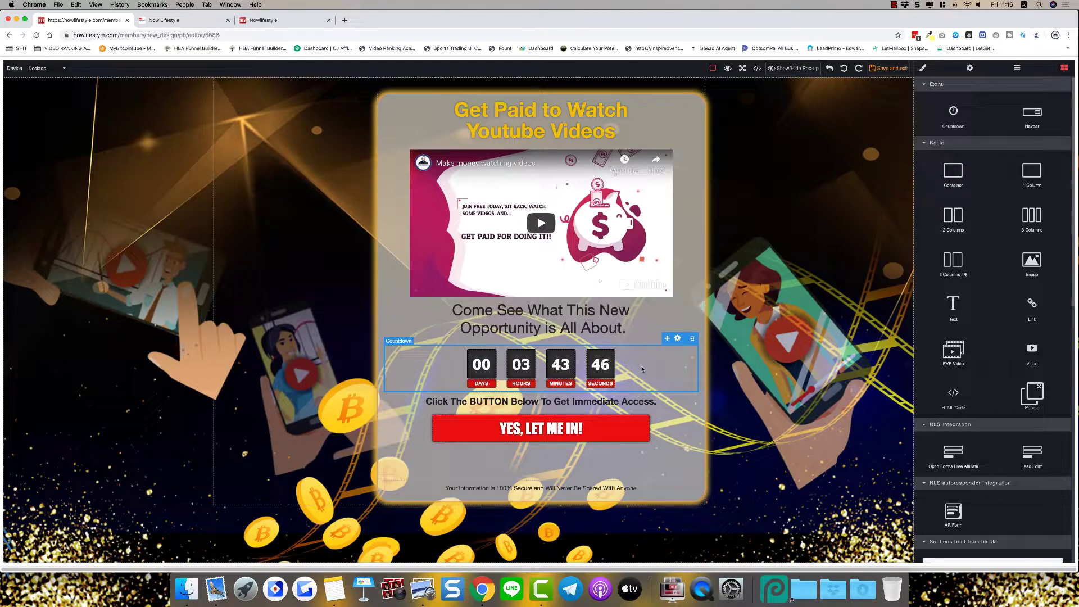
click(627, 425)
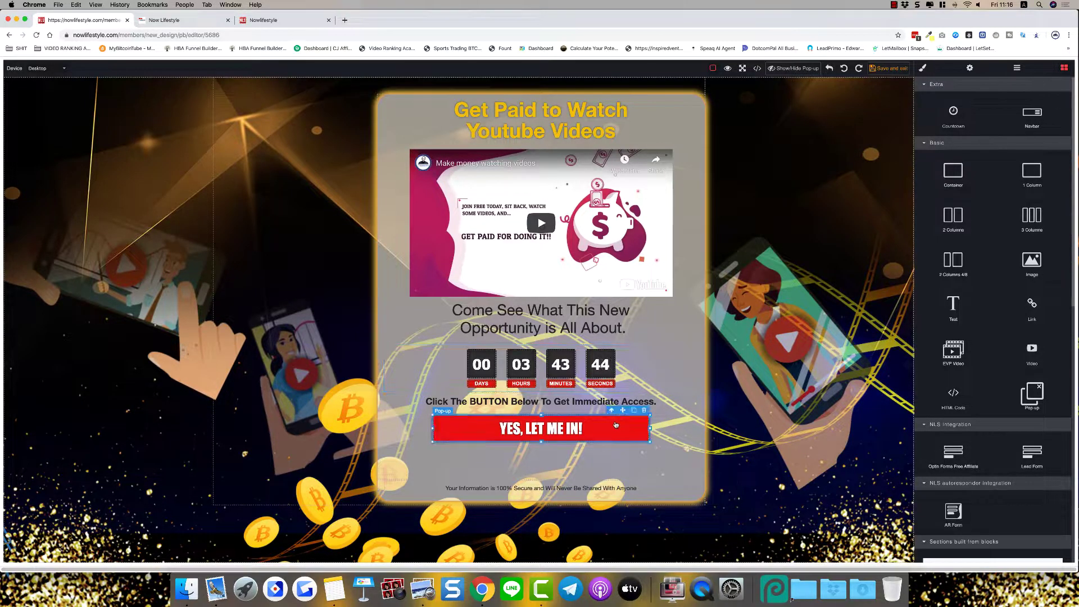
scroll(1040, 385, down, 5)
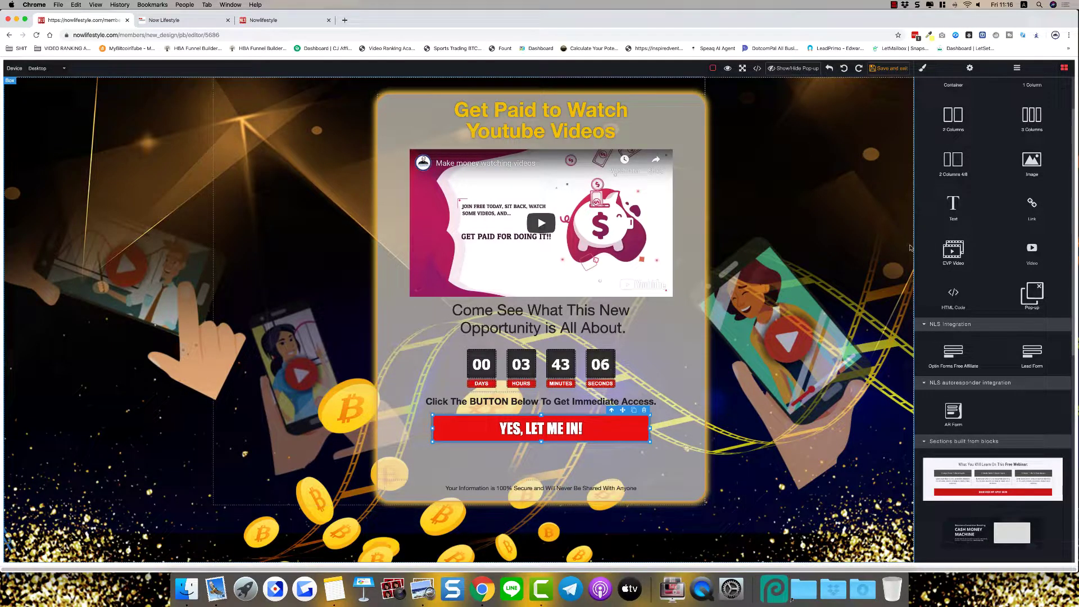
scroll(984, 393, down, 3)
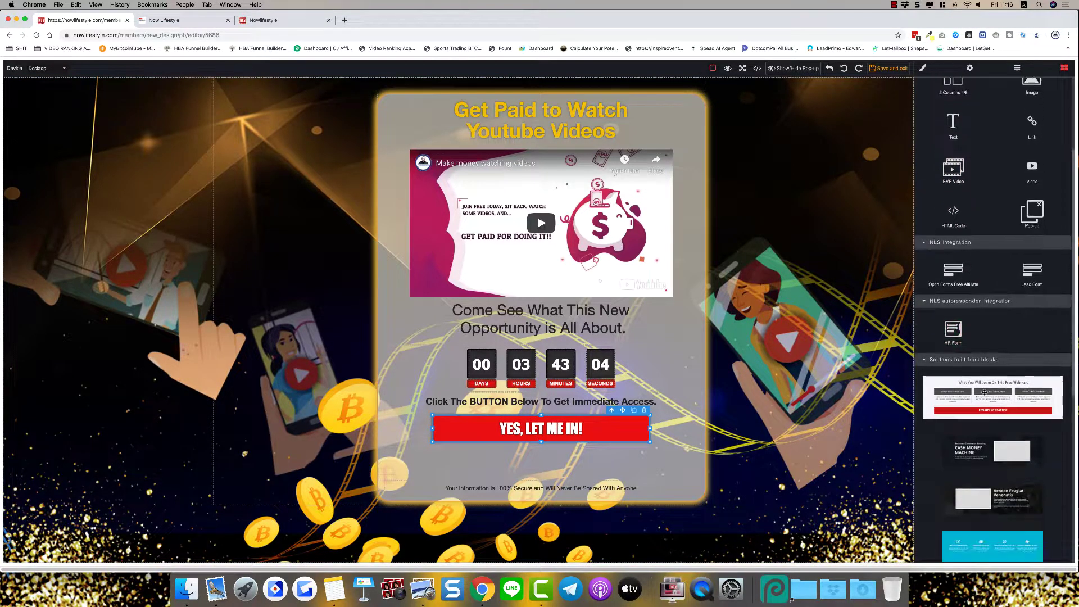
scroll(984, 393, down, 5)
scroll(984, 392, down, 1)
scroll(984, 392, down, 4)
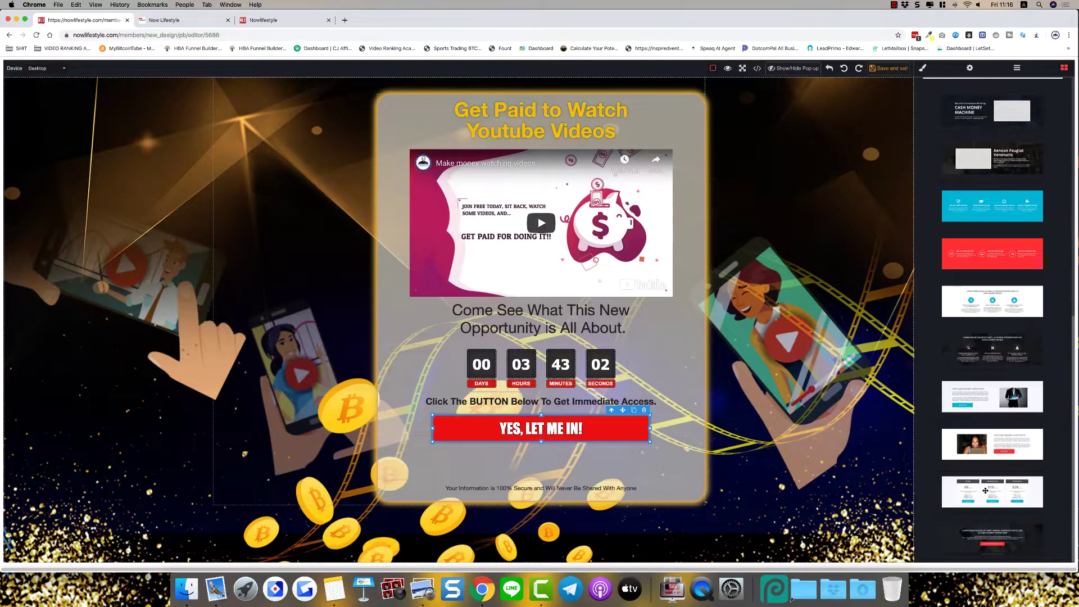
scroll(987, 480, up, 5)
scroll(986, 480, up, 5)
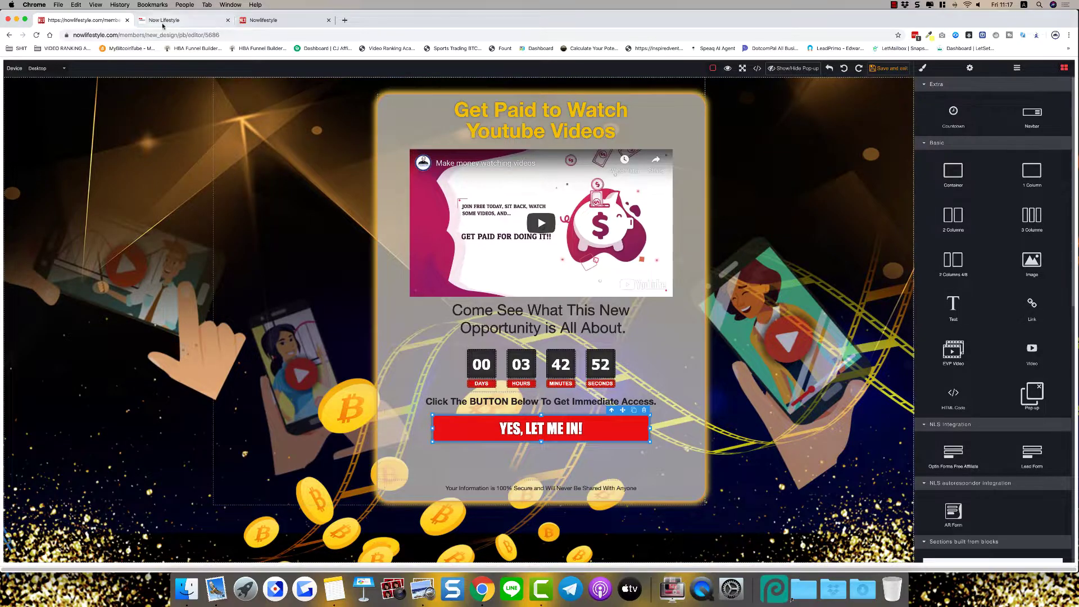
- Open the Autoresponder section on the members dashboard tab
click(186, 20)
click(462, 172)
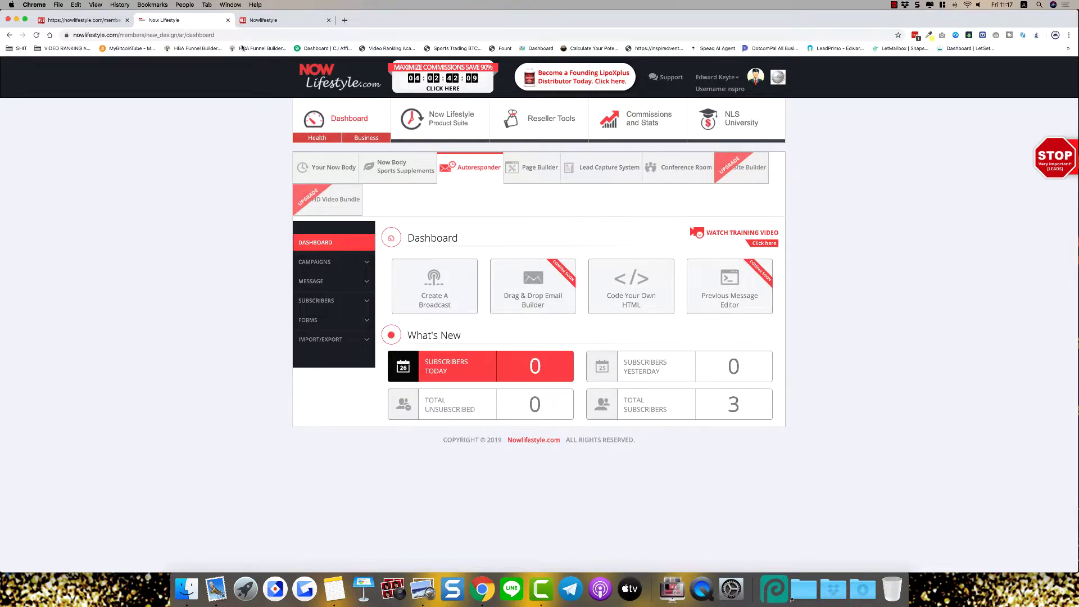
click(74, 23)
click(263, 19)
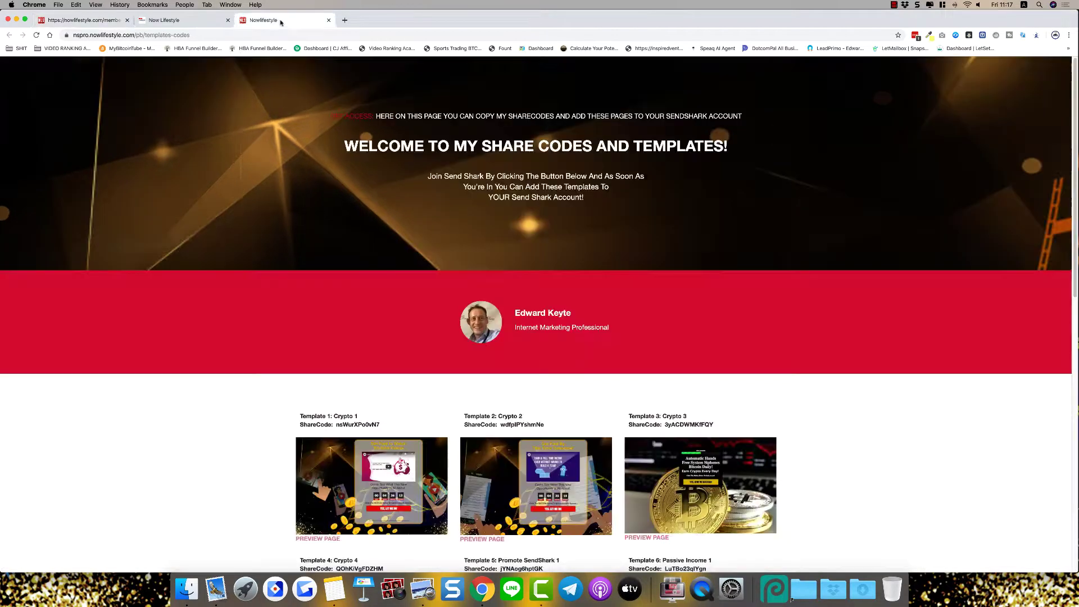
scroll(540, 313, down, 10)
scroll(539, 312, down, 3)
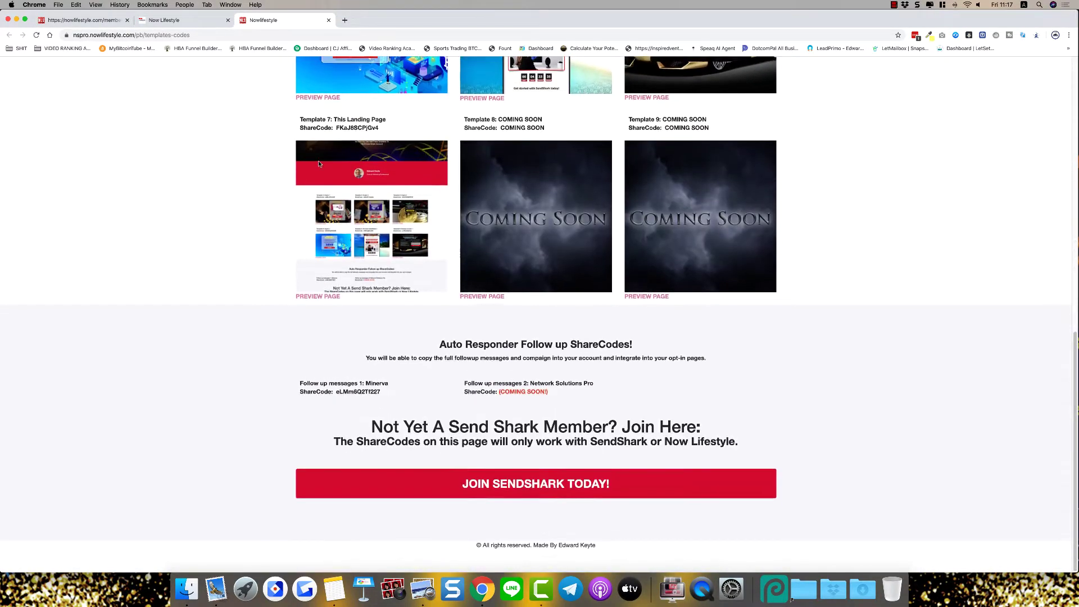
scroll(263, 157, up, 3)
scroll(263, 158, up, 5)
scroll(268, 156, down, 3)
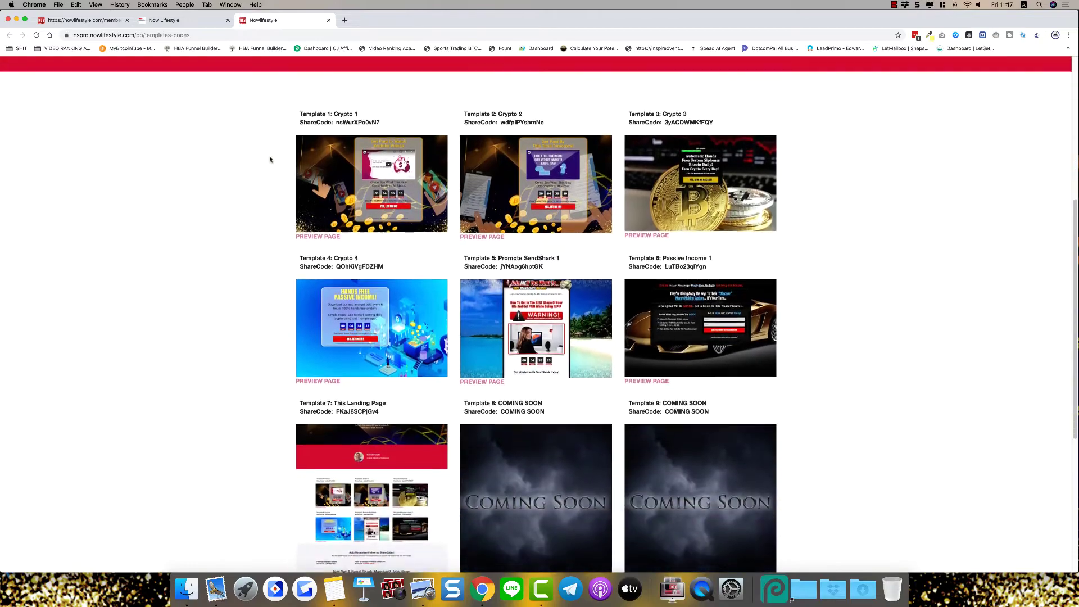
scroll(269, 157, down, 1)
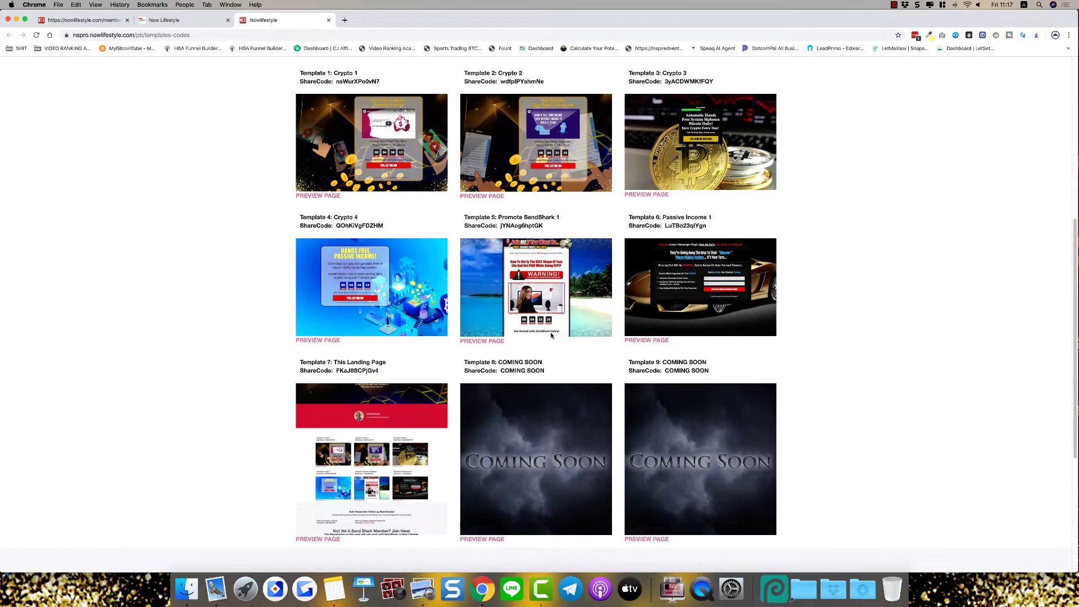
scroll(506, 244, down, 3)
scroll(568, 292, down, 1)
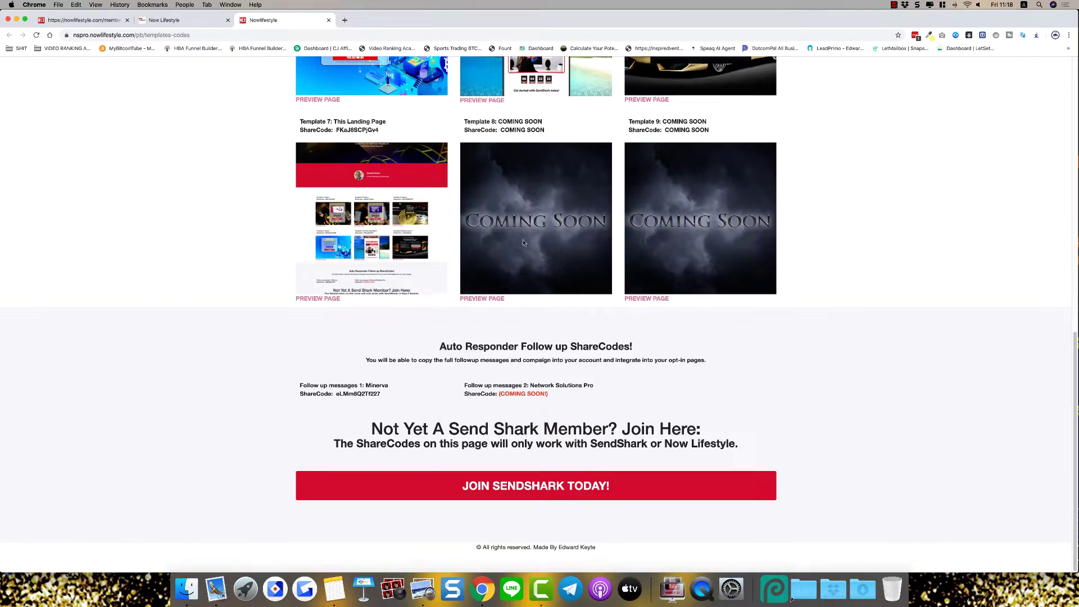
scroll(437, 283, up, 1)
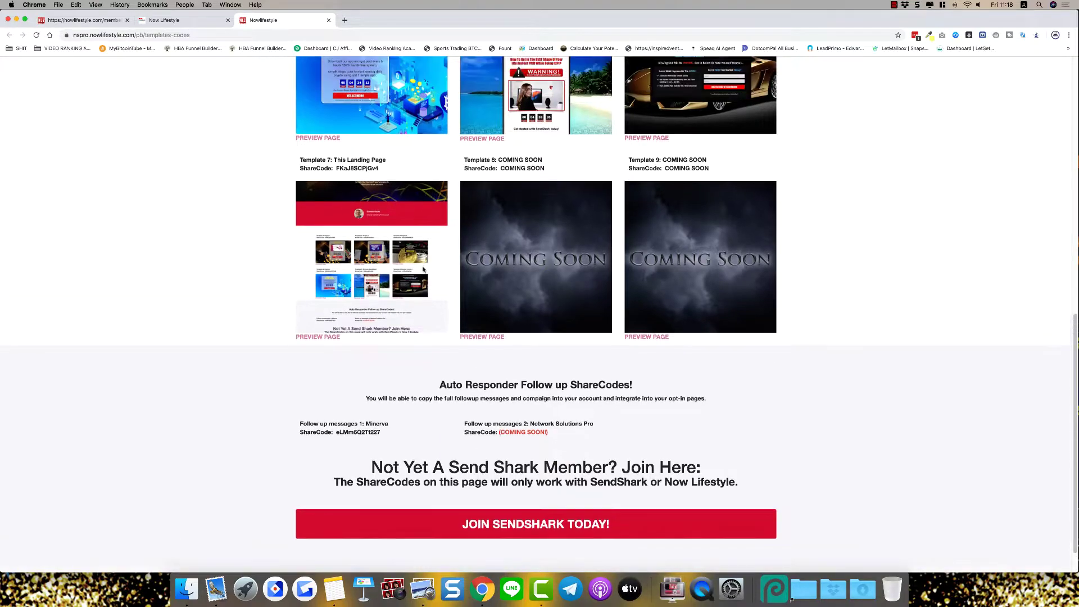
scroll(424, 269, up, 10)
click(177, 19)
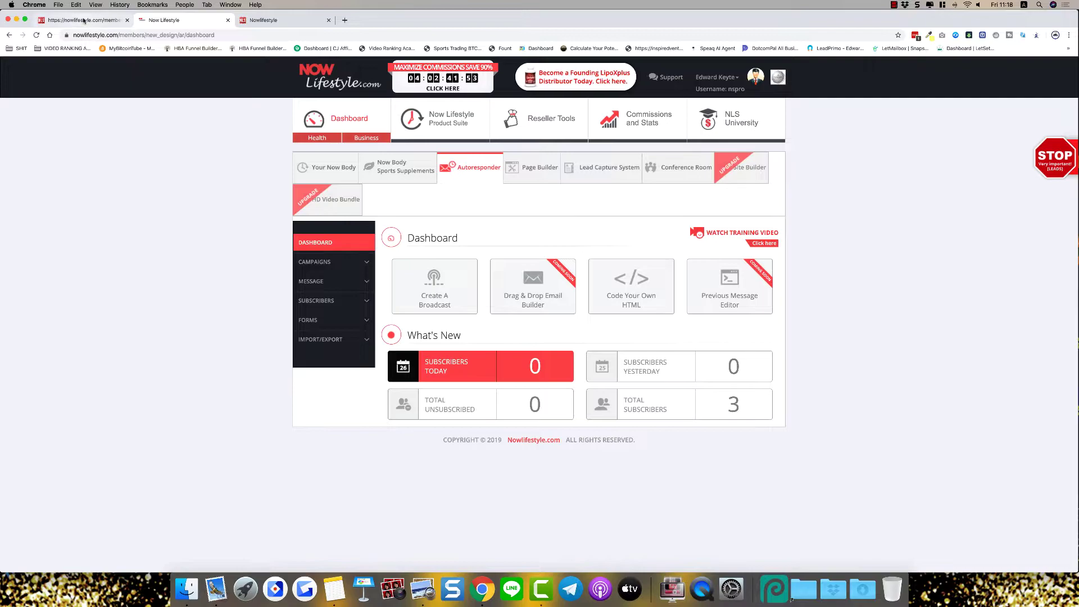
- Start a new page under Page Builder, browse Paid templates, and choose Use Shared
click(84, 20)
click(169, 19)
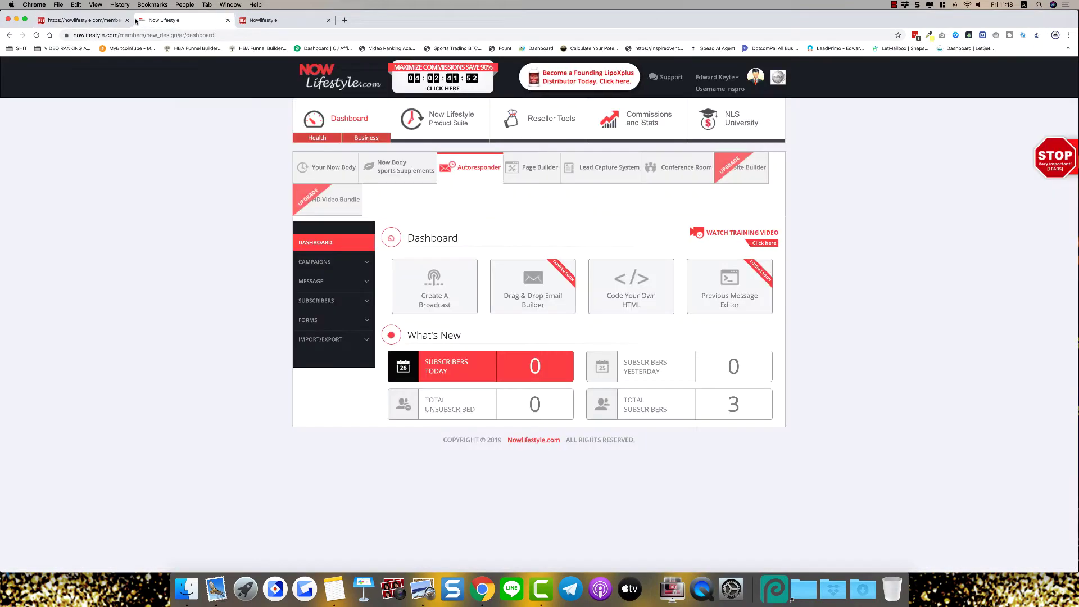
click(519, 170)
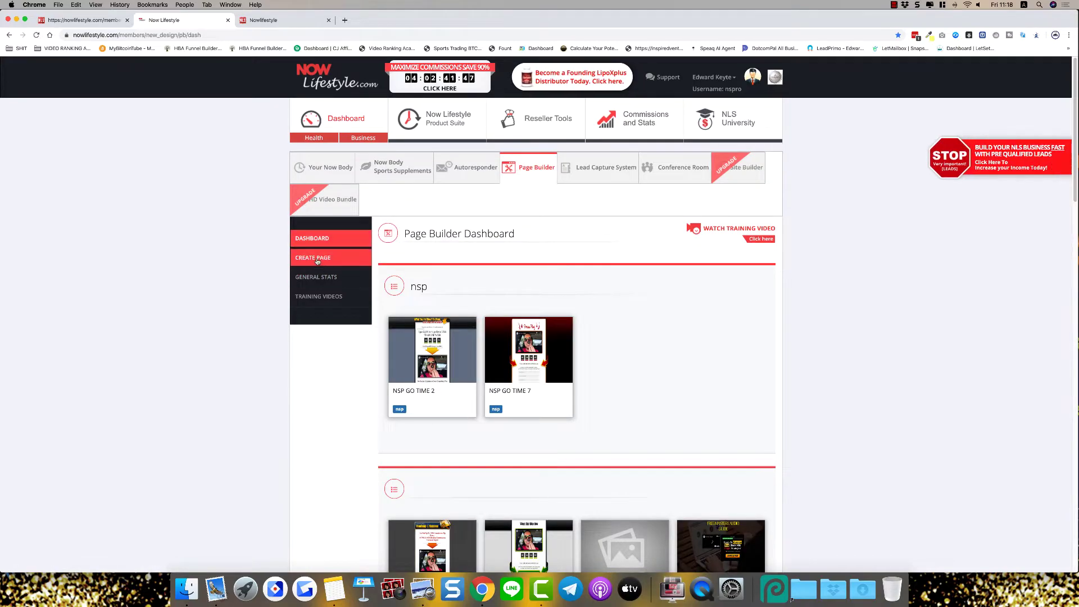
click(314, 262)
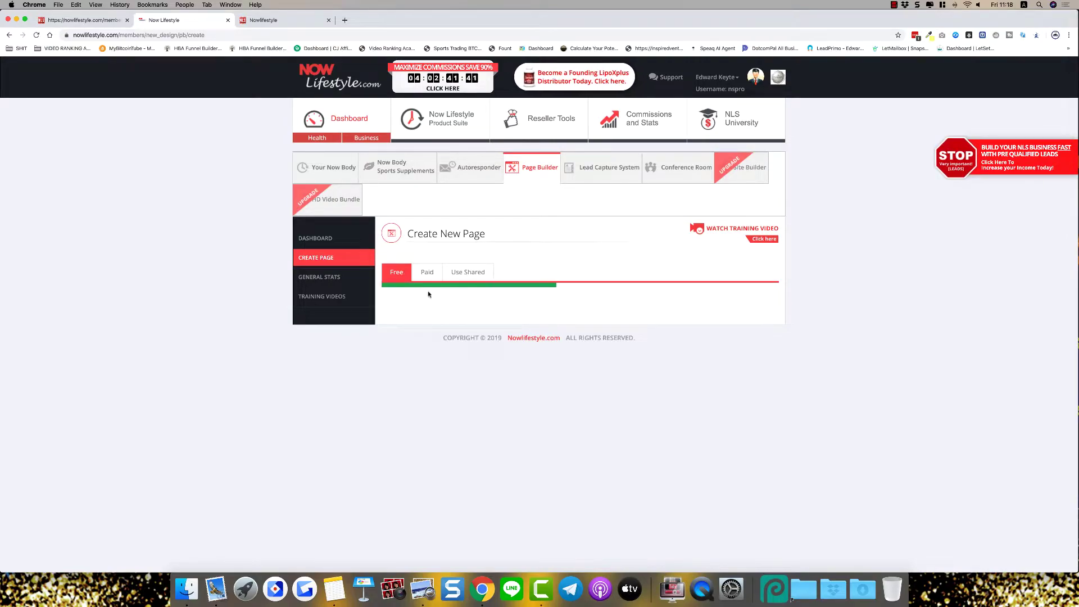
scroll(425, 302, down, 3)
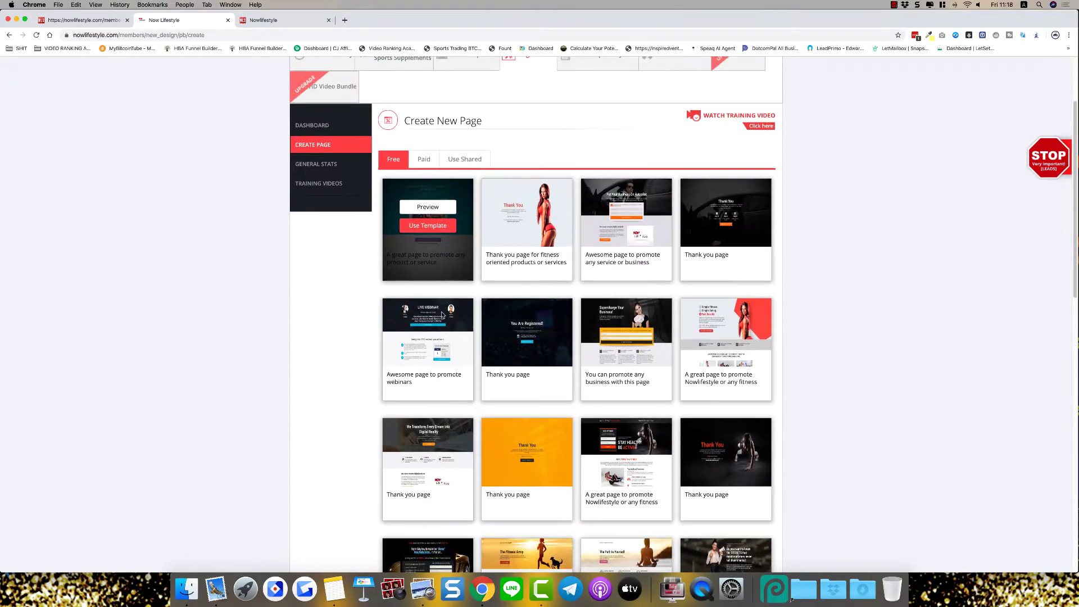
scroll(442, 315, down, 3)
scroll(442, 314, down, 2)
scroll(490, 308, down, 3)
scroll(532, 299, down, 3)
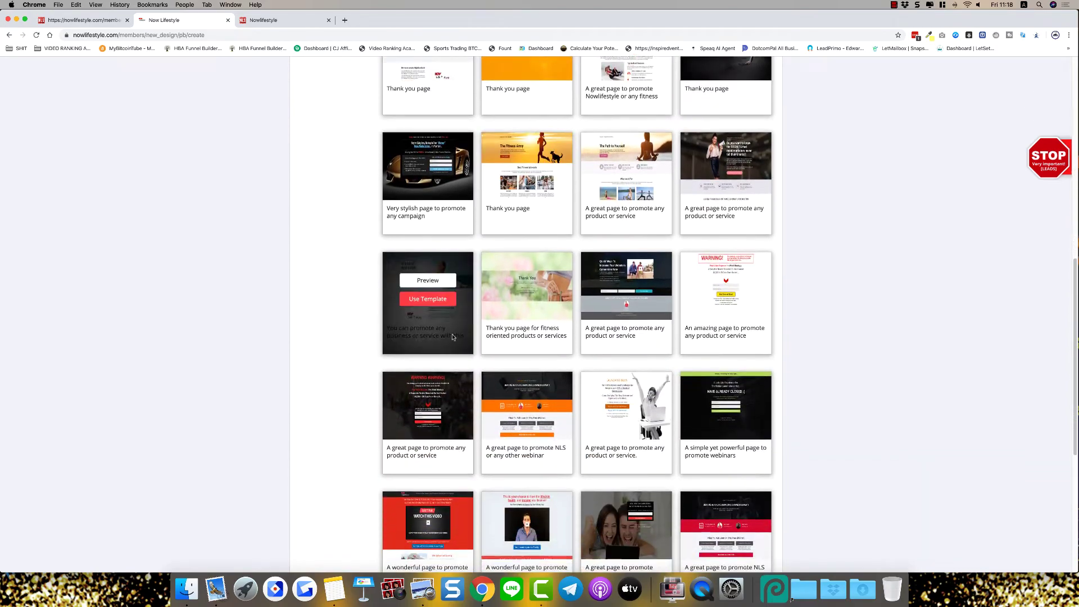
scroll(561, 295, down, 3)
scroll(557, 297, down, 3)
scroll(548, 302, down, 1)
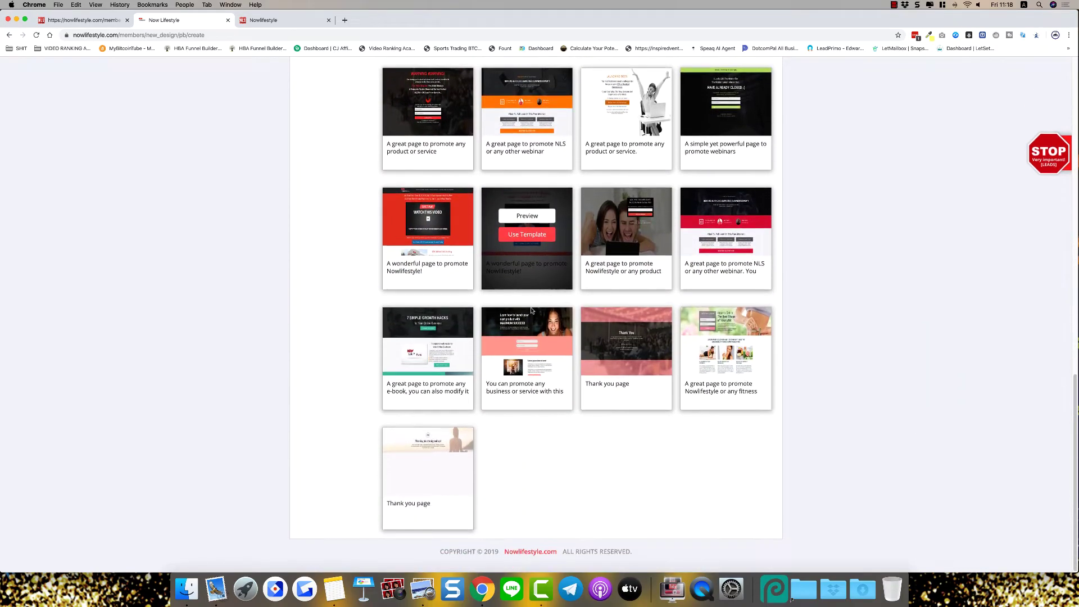
scroll(532, 313, up, 7)
scroll(530, 311, up, 2)
scroll(530, 311, up, 3)
scroll(531, 311, down, 3)
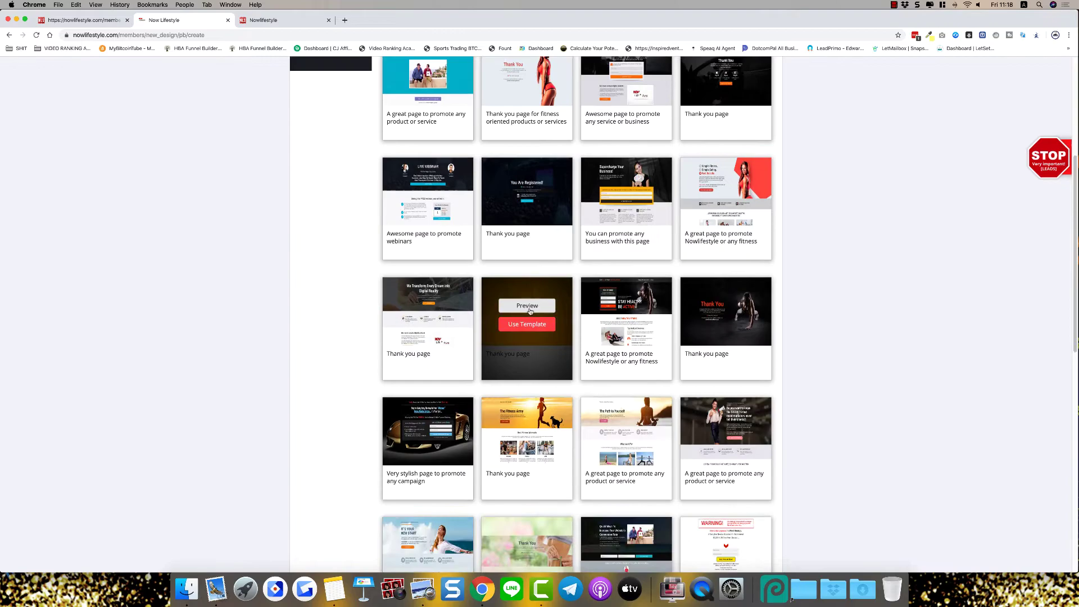
scroll(530, 312, down, 1)
scroll(529, 311, up, 2)
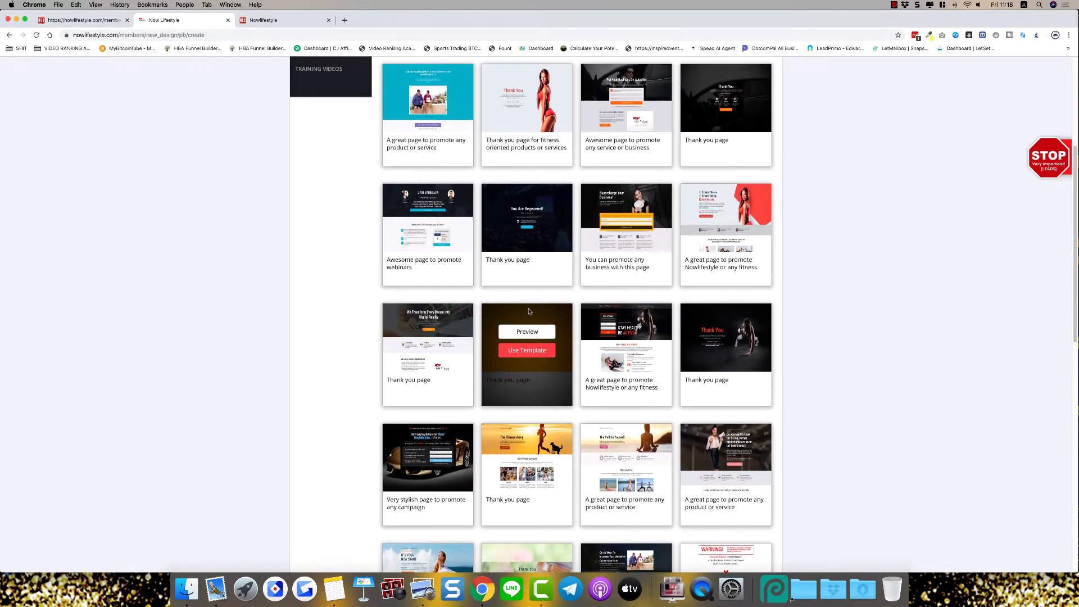
scroll(532, 306, up, 3)
scroll(534, 298, up, 1)
scroll(539, 285, up, 3)
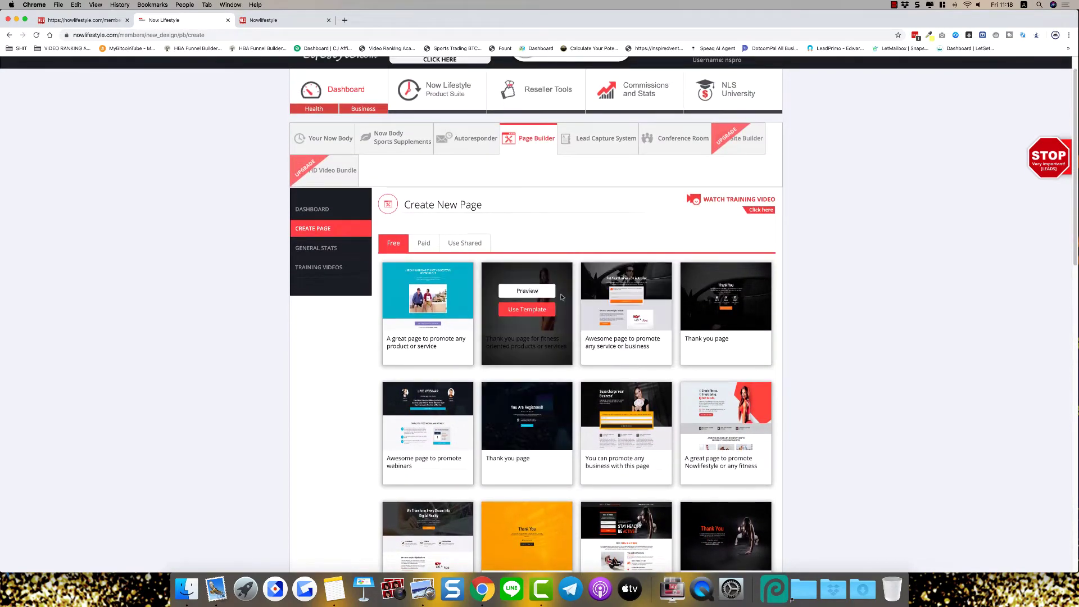
scroll(506, 287, up, 1)
click(420, 272)
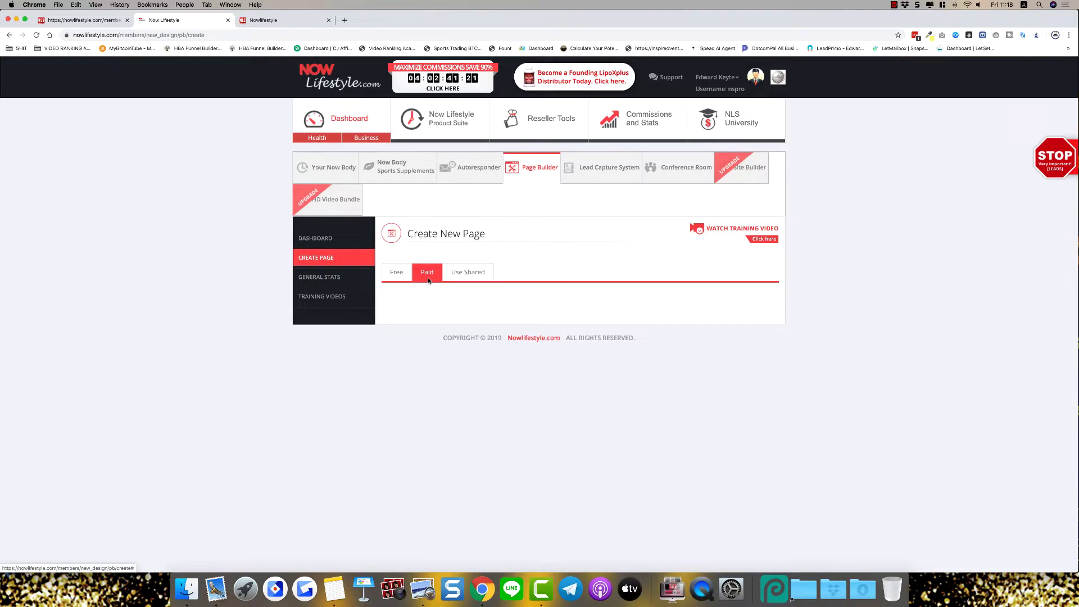
click(467, 272)
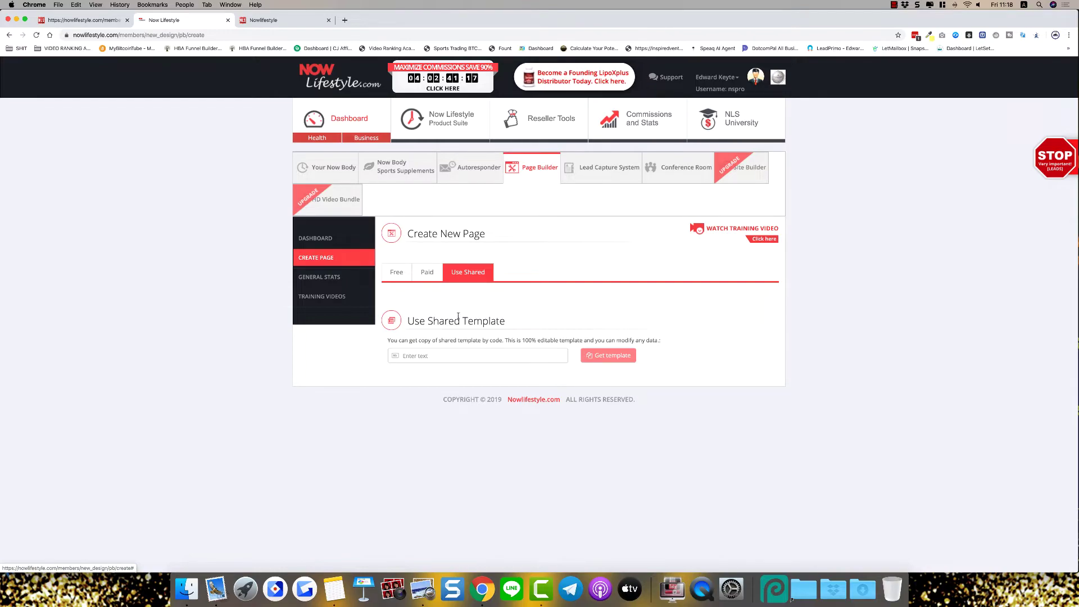
- Copy the Template 1 share code from the share codes page
click(108, 23)
click(263, 19)
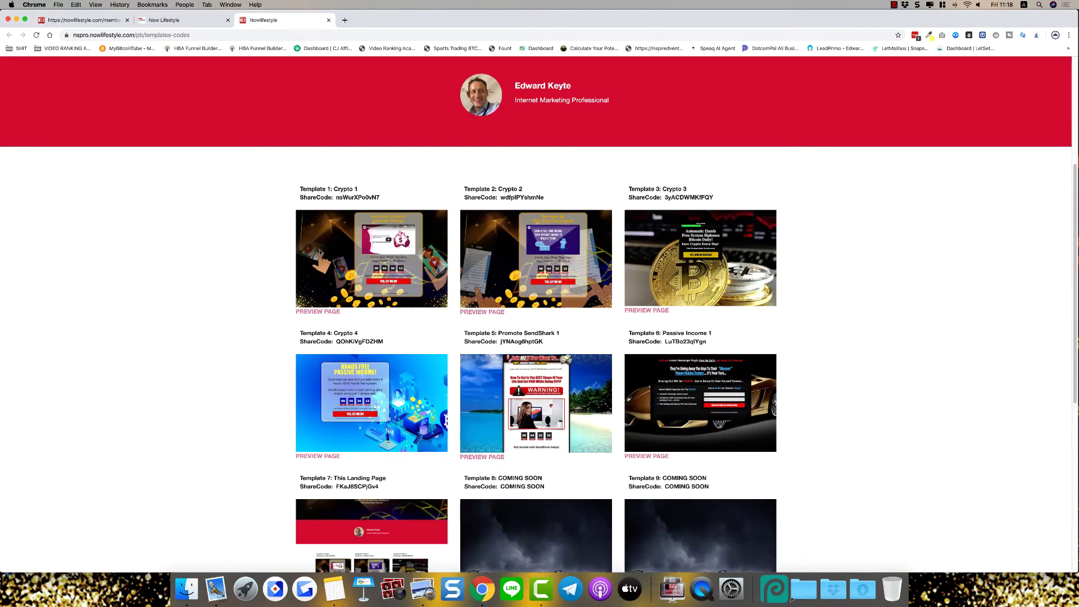
double_click(358, 341)
right_click(345, 342)
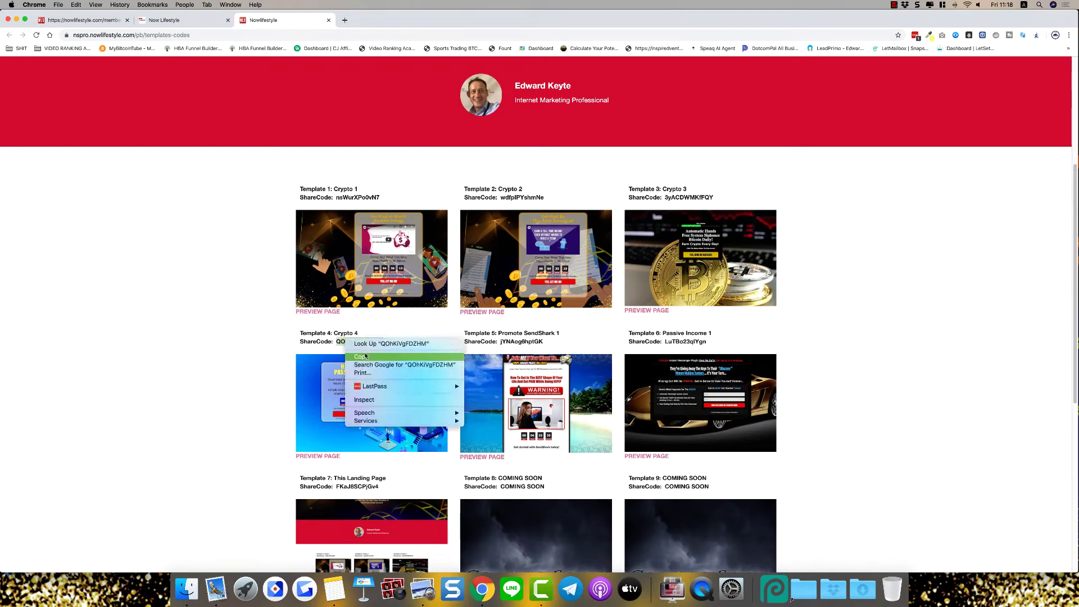
click(366, 357)
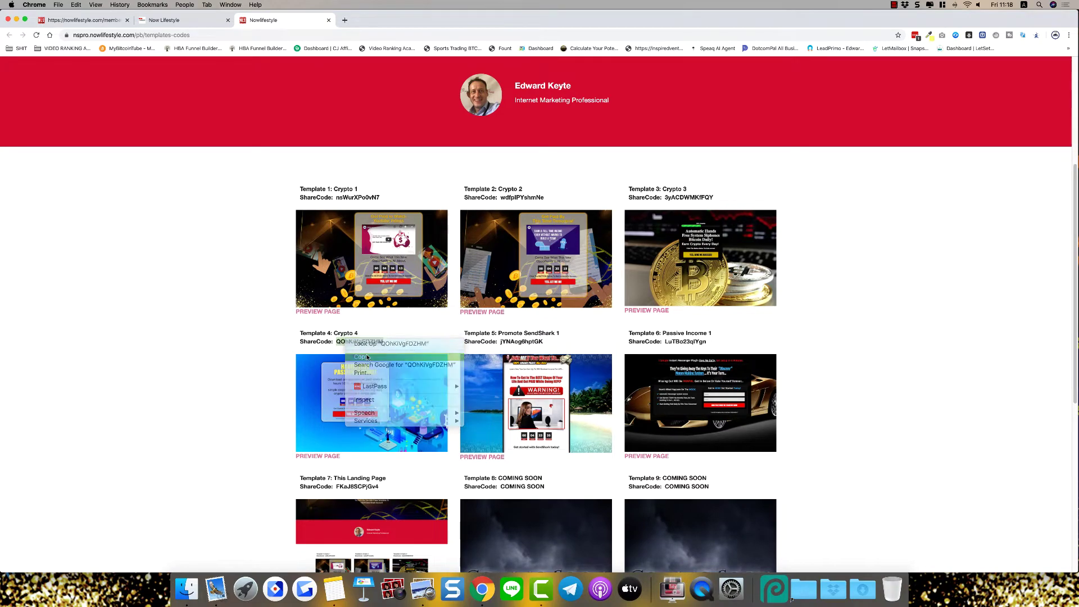
click(362, 206)
double_click(360, 198)
right_click(360, 196)
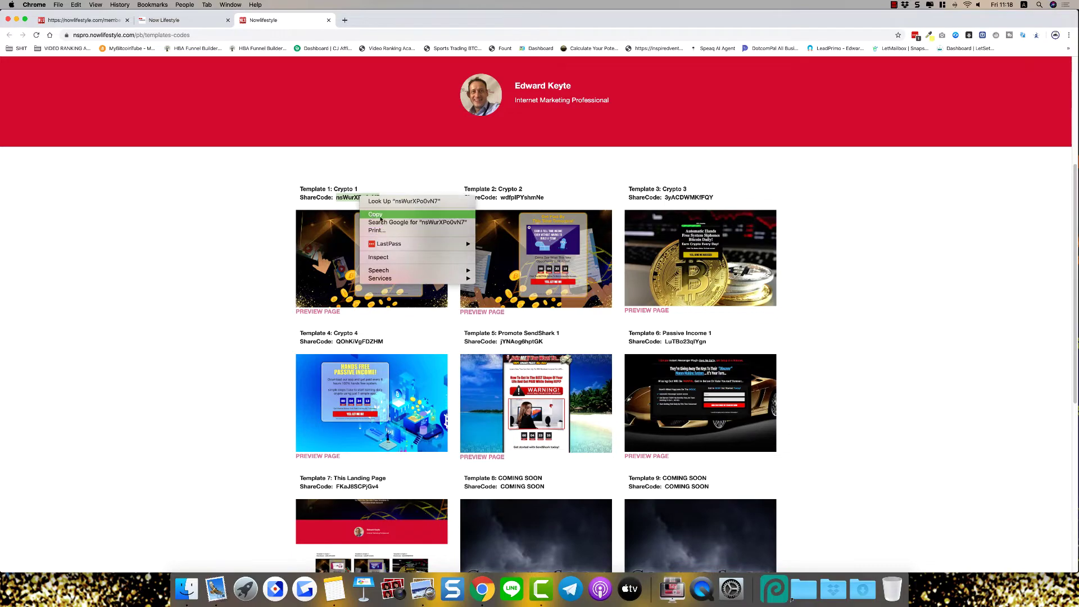
click(376, 214)
- Paste the copied code into the Use Shared field and fetch the template
click(169, 19)
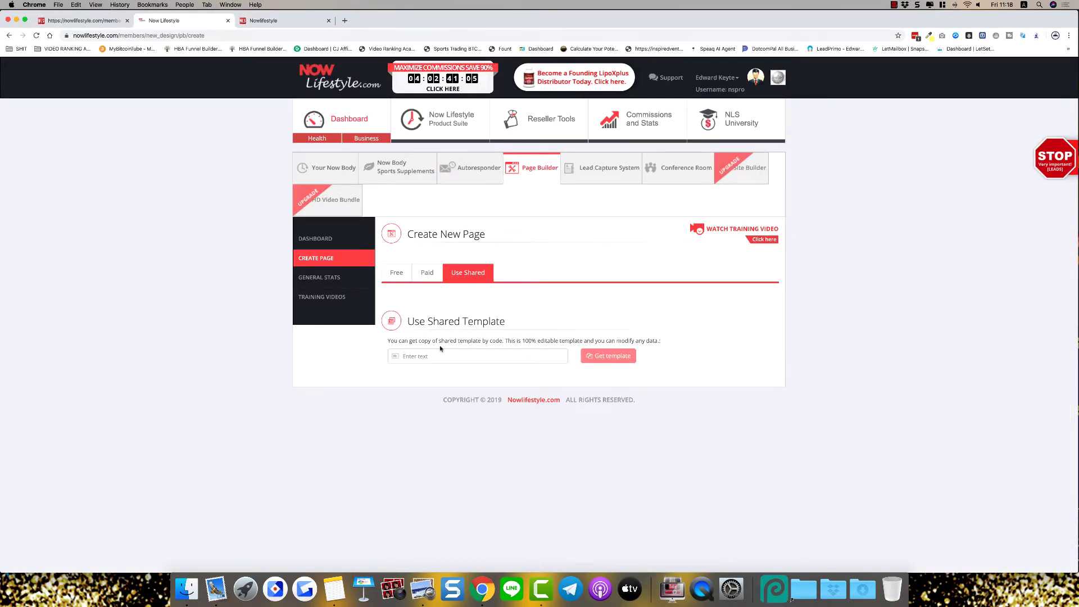
click(426, 354)
right_click(422, 354)
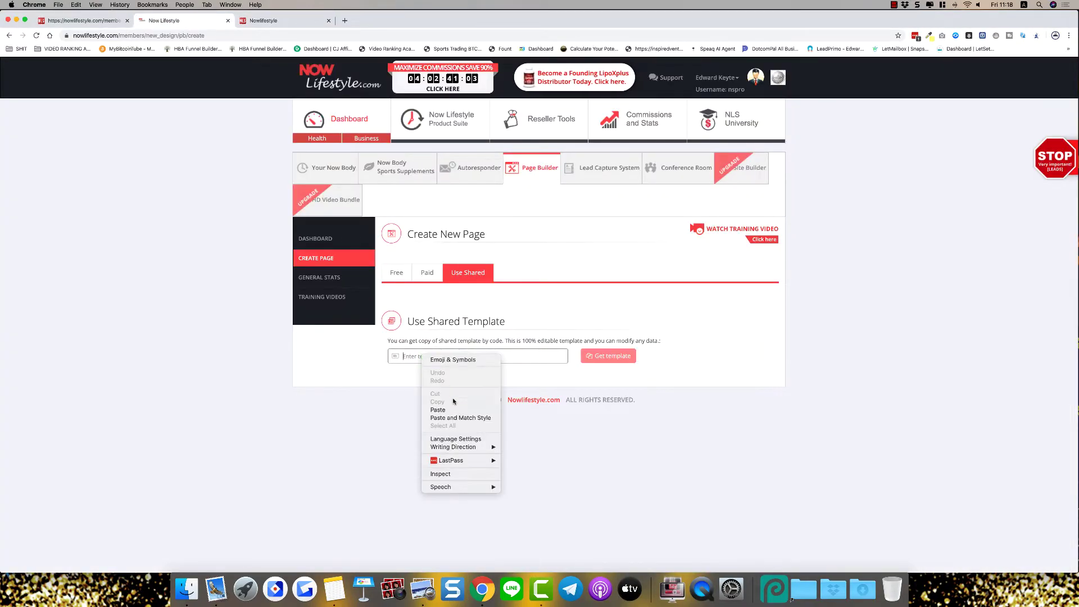
click(439, 410)
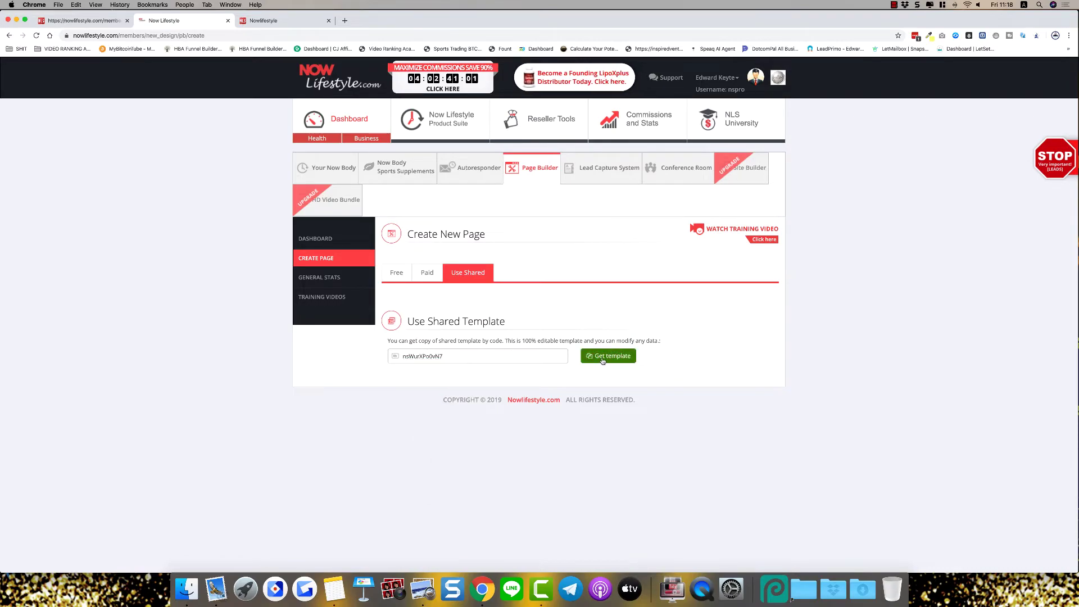
click(603, 357)
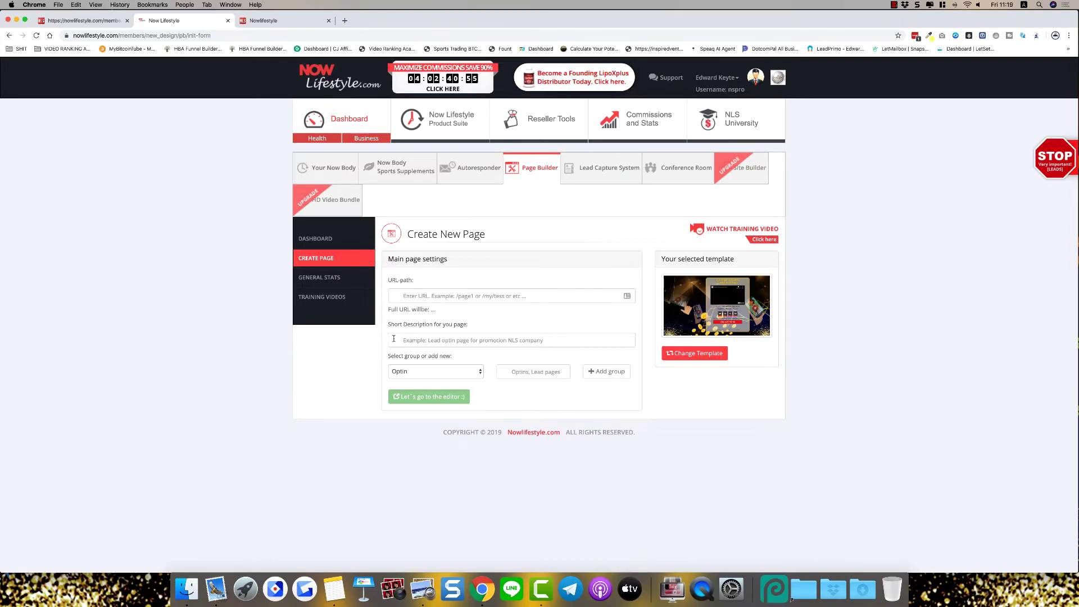
click(479, 374)
click(530, 414)
- Switch to the third browser tab showing the template share codes
click(283, 22)
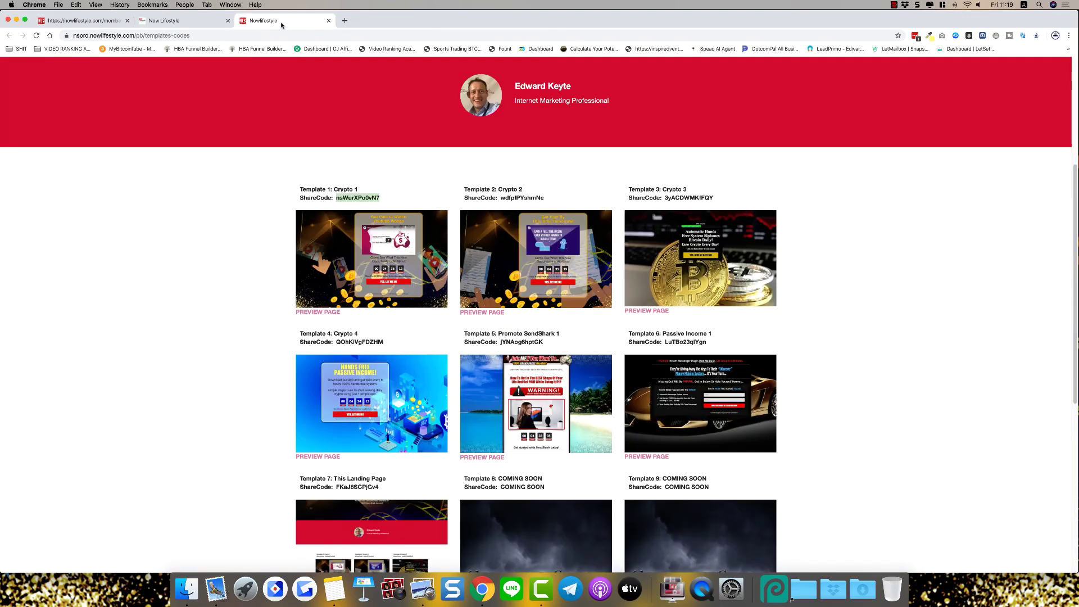
scroll(258, 232, down, 3)
scroll(258, 233, down, 2)
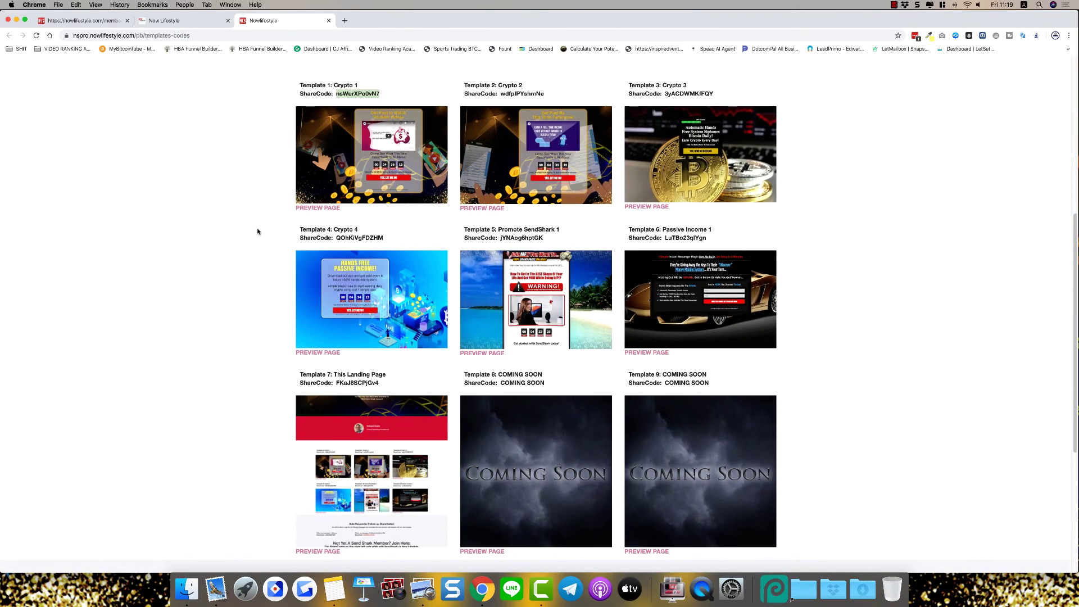
scroll(259, 232, down, 2)
scroll(258, 232, down, 3)
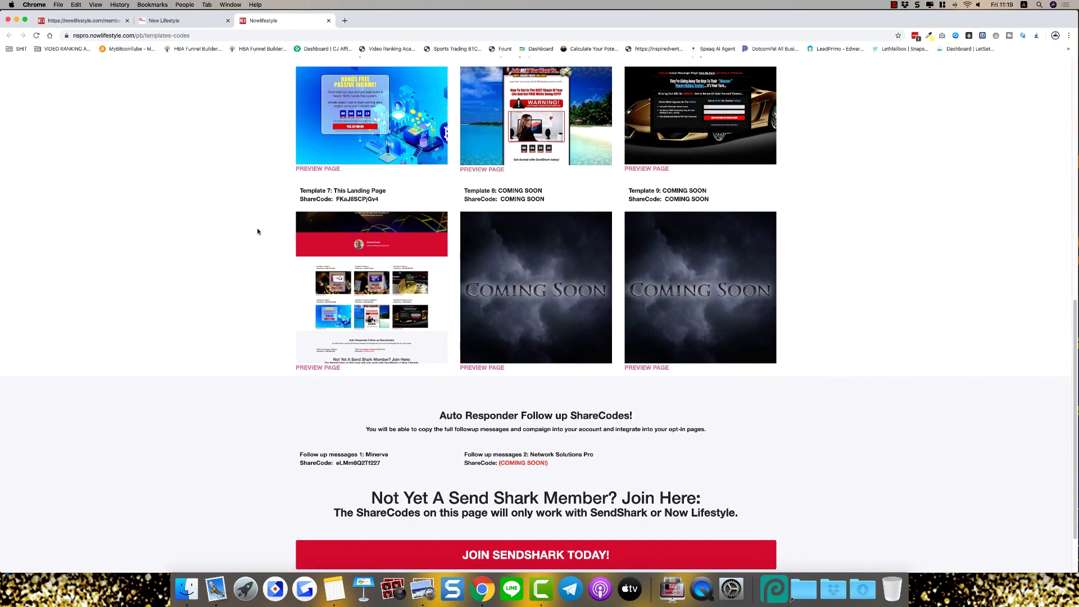